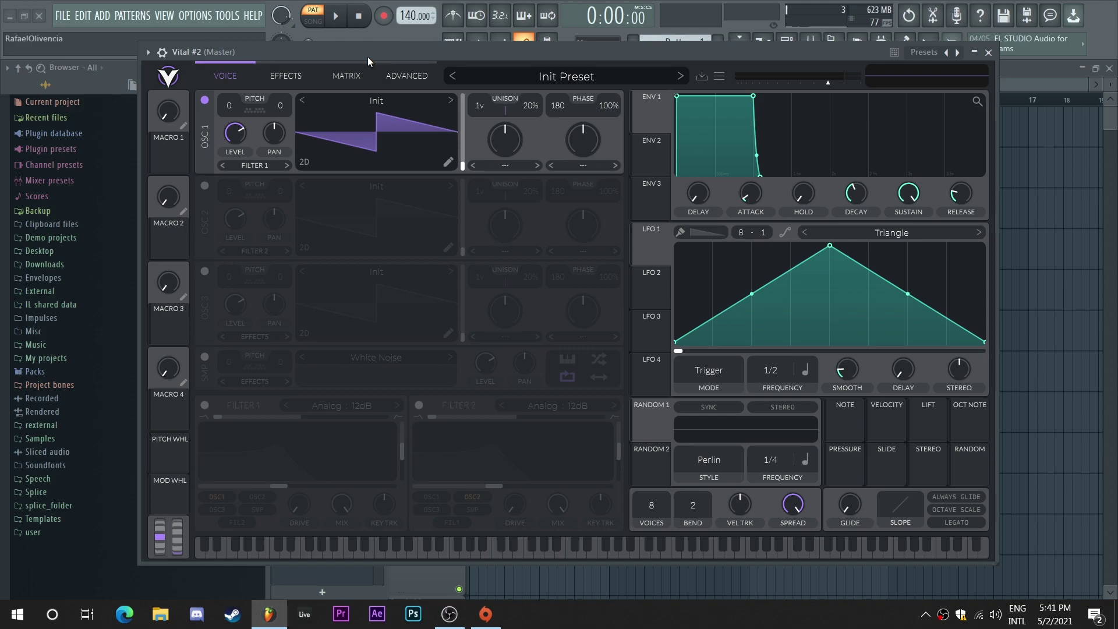
Load the BLA - Deep Expedition wavetable from the BLA - Odyssey - Melodic Dubstep folder into oscillator 1.
click(400, 100)
click(521, 173)
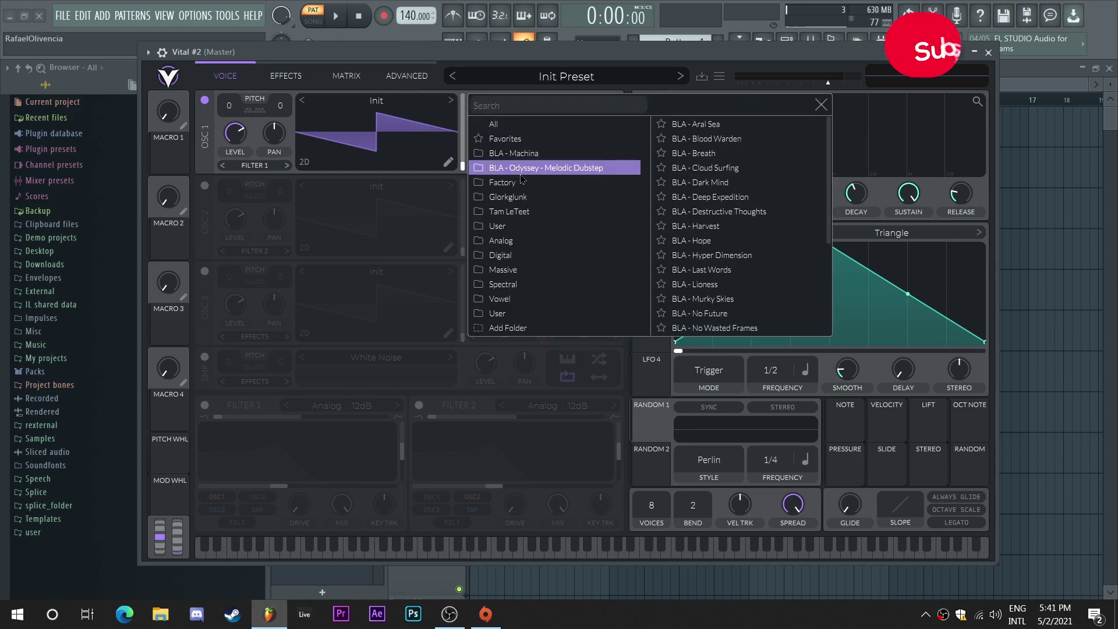
click(793, 197)
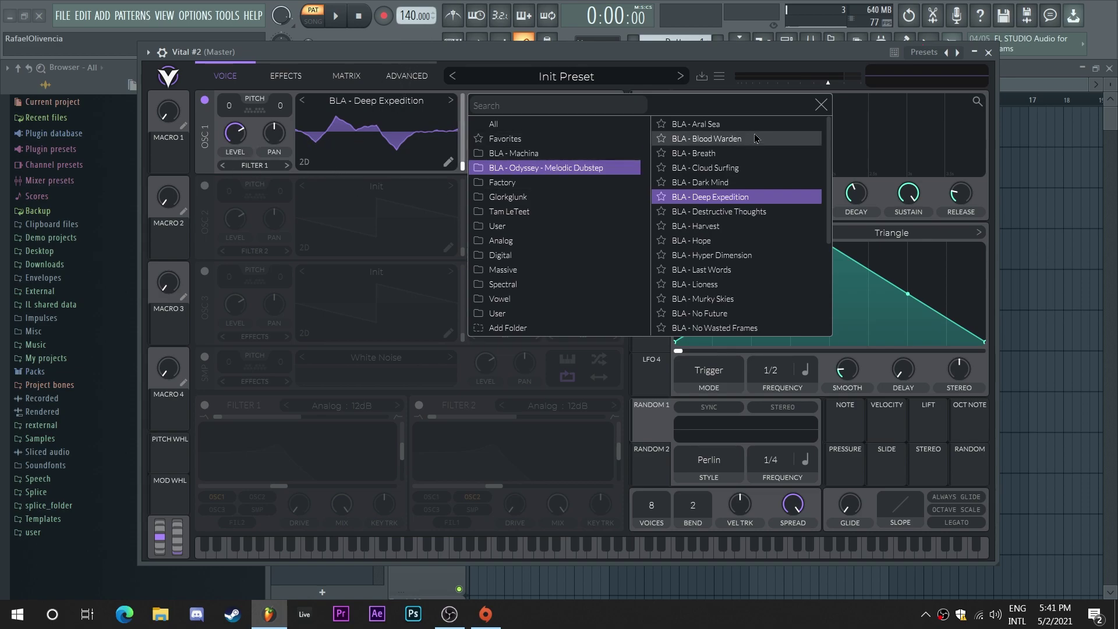
click(821, 105)
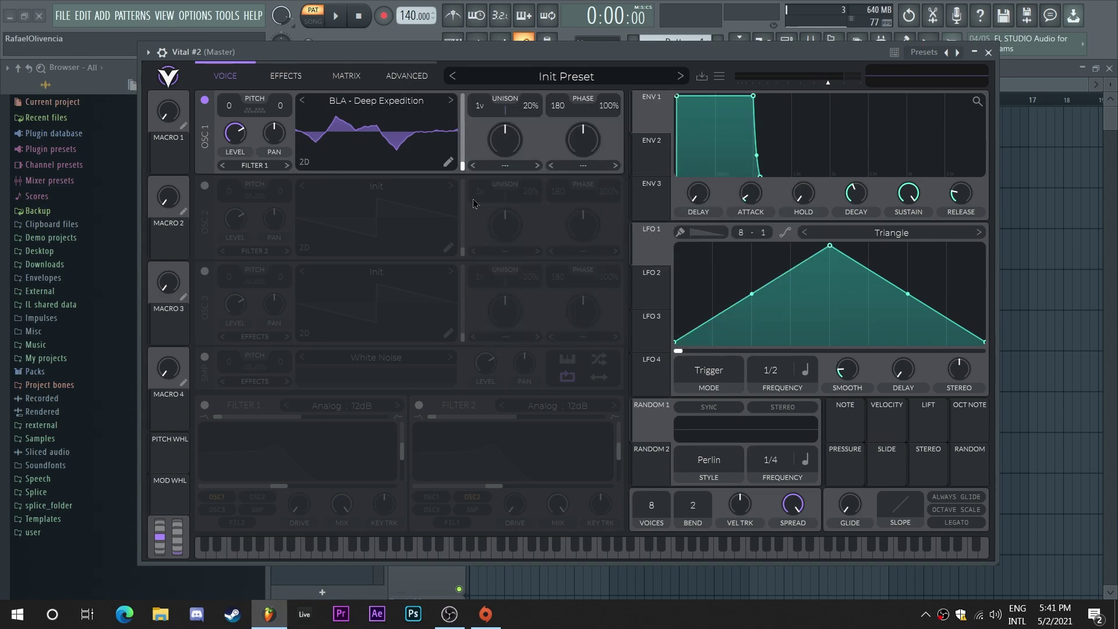
Turn on oscillator 2, load the Factory wavetable Basic Shapes and move its wavetable position to the square wave.
click(205, 186)
click(377, 186)
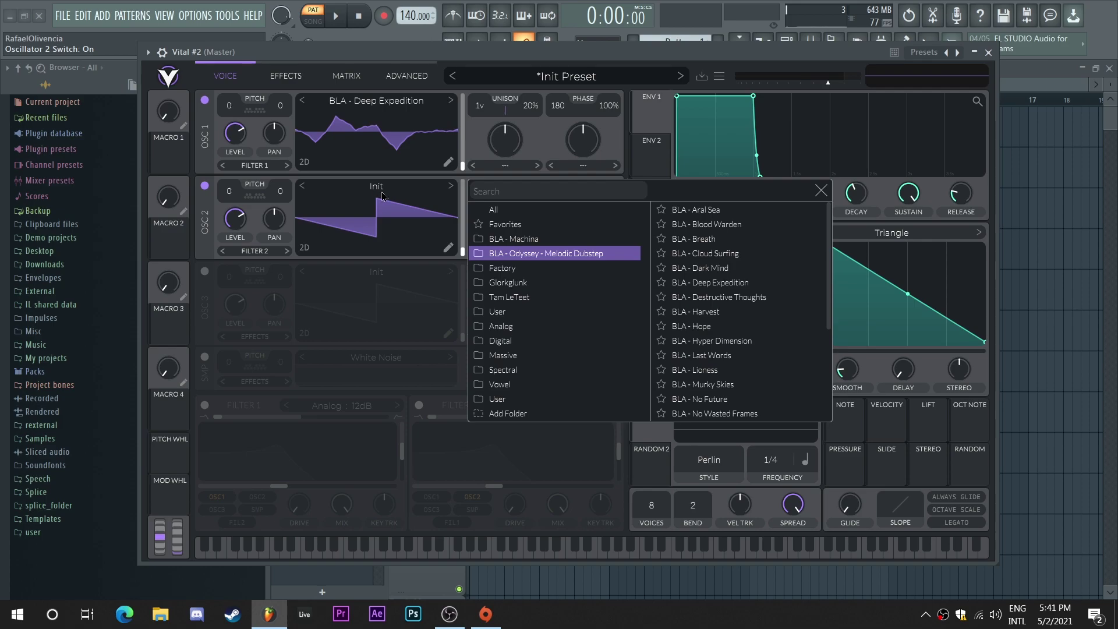
click(514, 215)
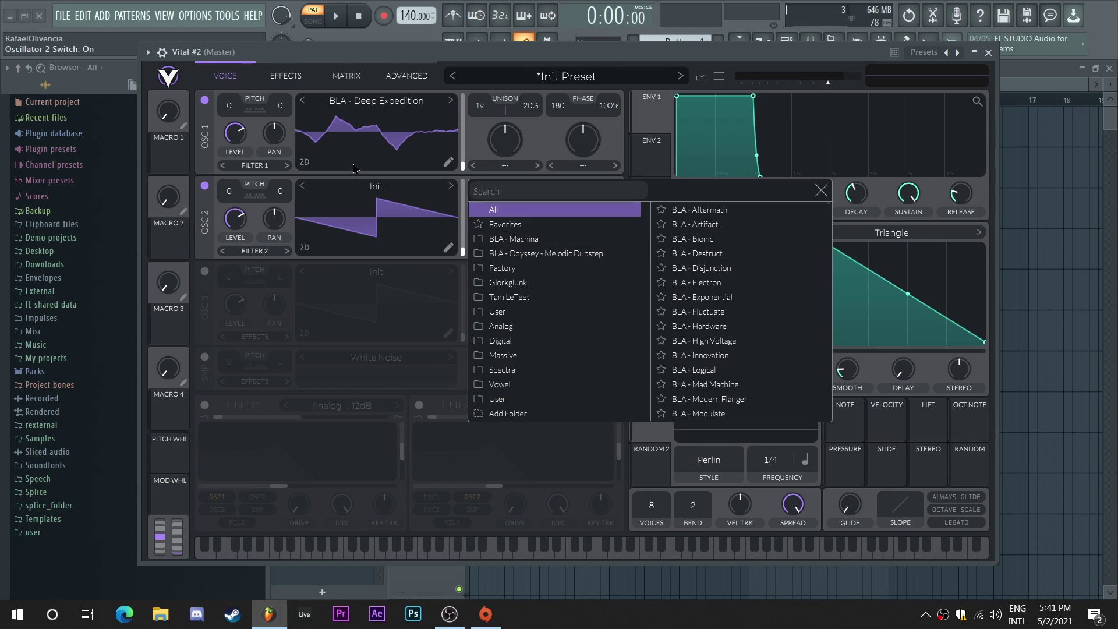
drag(336, 54, 331, 51)
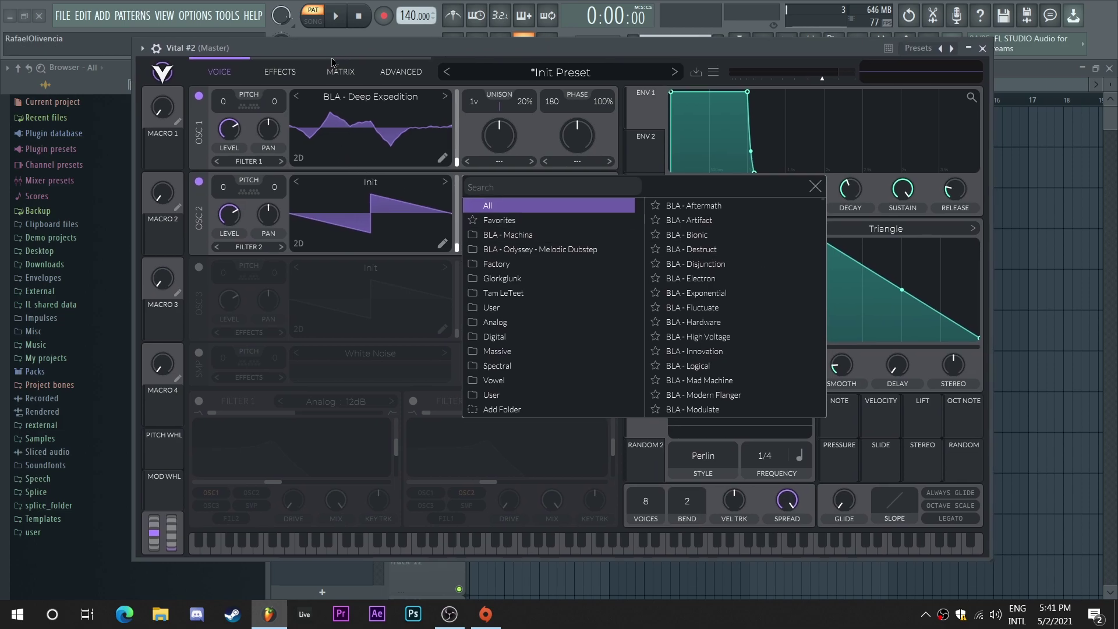
click(570, 267)
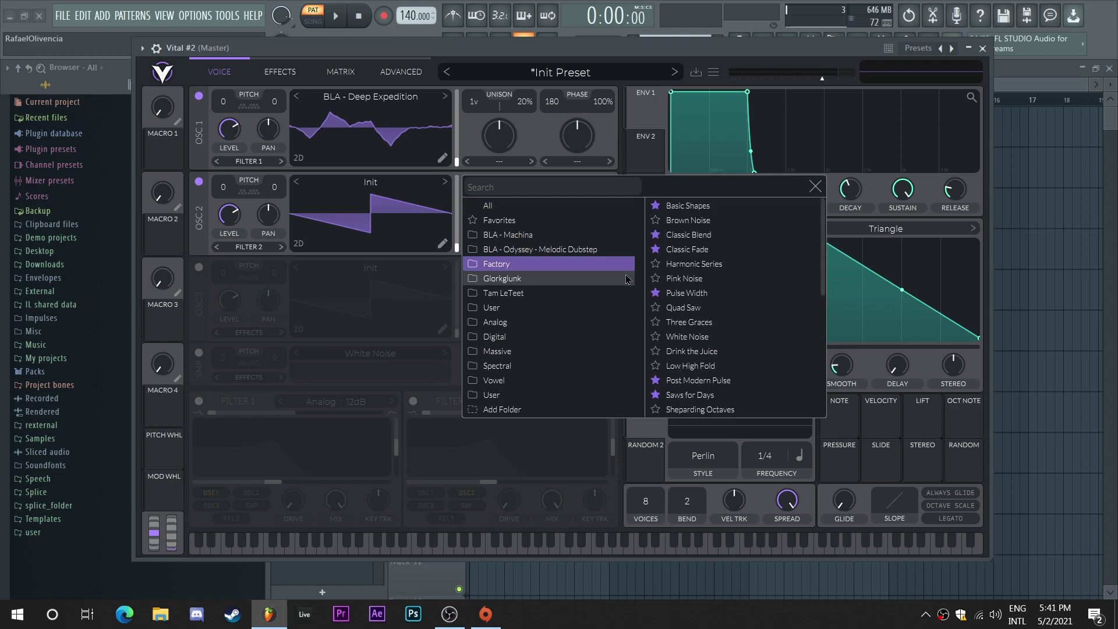
click(704, 207)
click(816, 187)
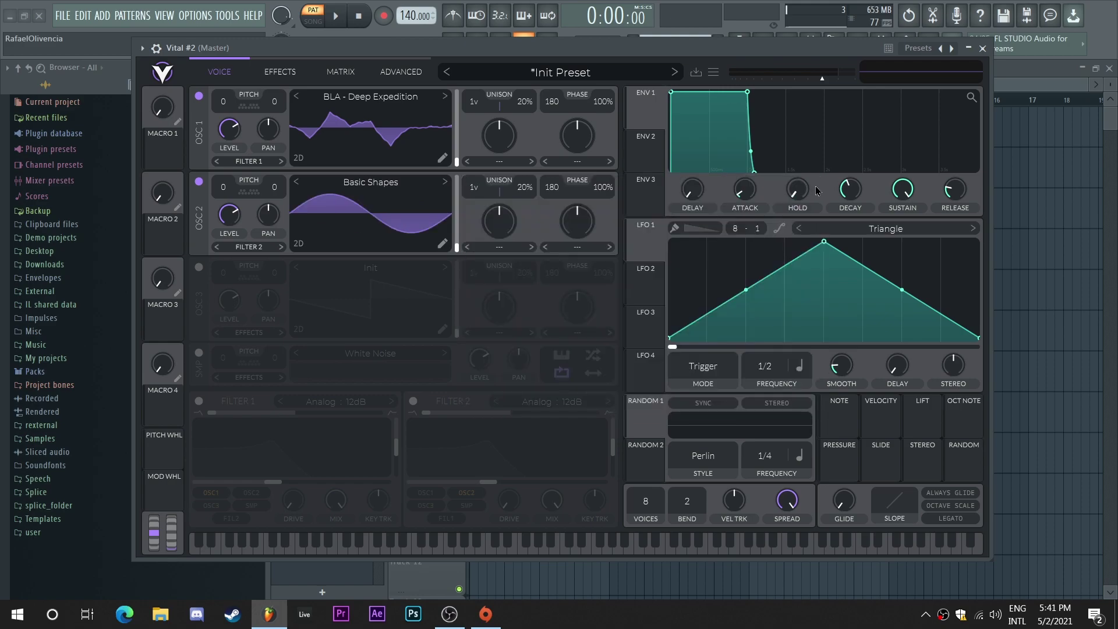
drag(457, 221, 455, 199)
Transpose oscillator 2 to -12 and oscillator 1 to -24 semitones.
drag(222, 188, 220, 257)
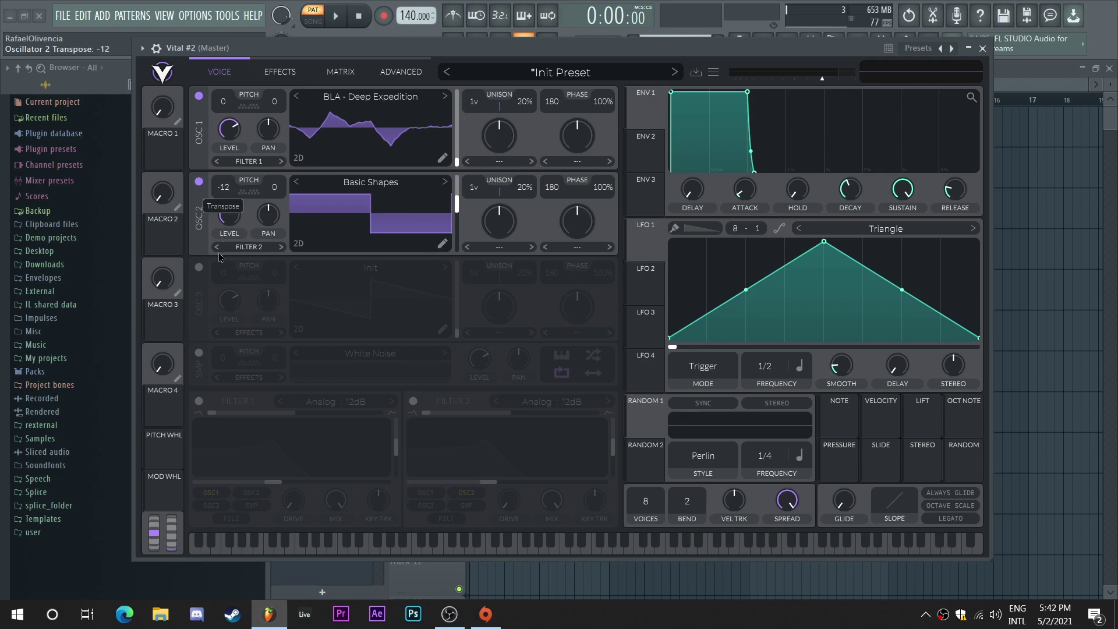
drag(221, 104, 222, 113)
drag(226, 168, 223, 236)
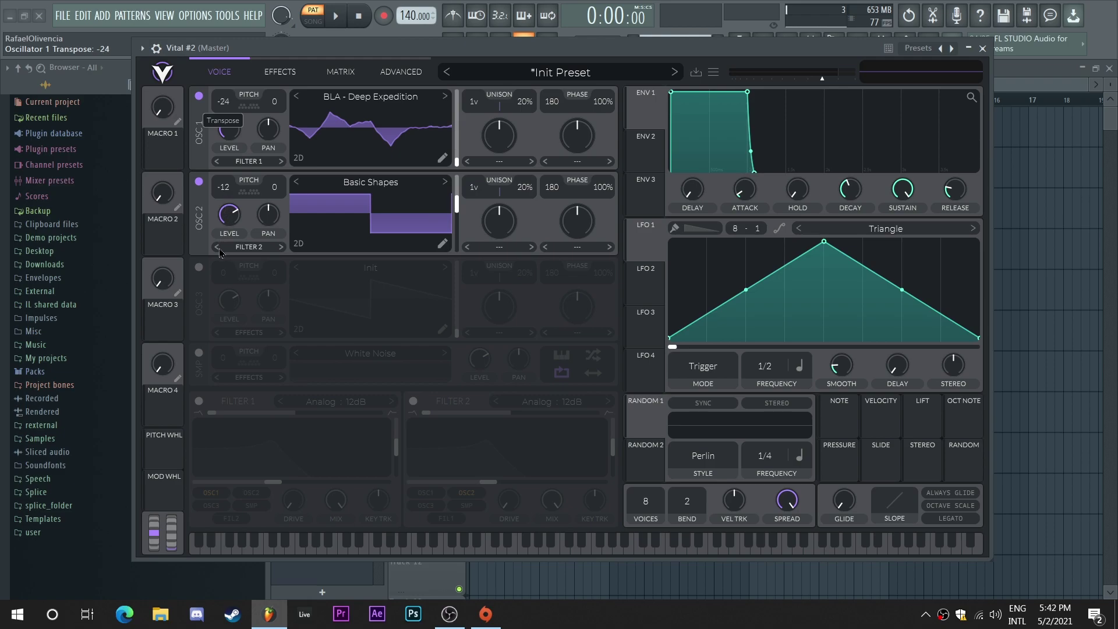
drag(240, 49, 226, 52)
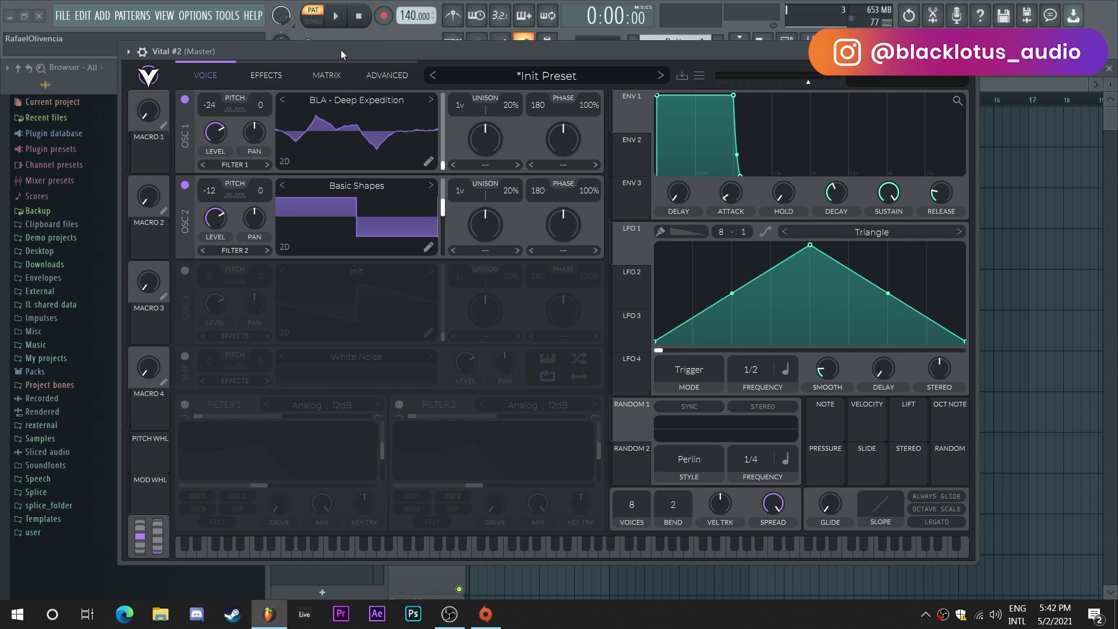
Audition the patch, then raise oscillator 1's wavetable position to its maximum and lower oscillator 2's level.
key(c)
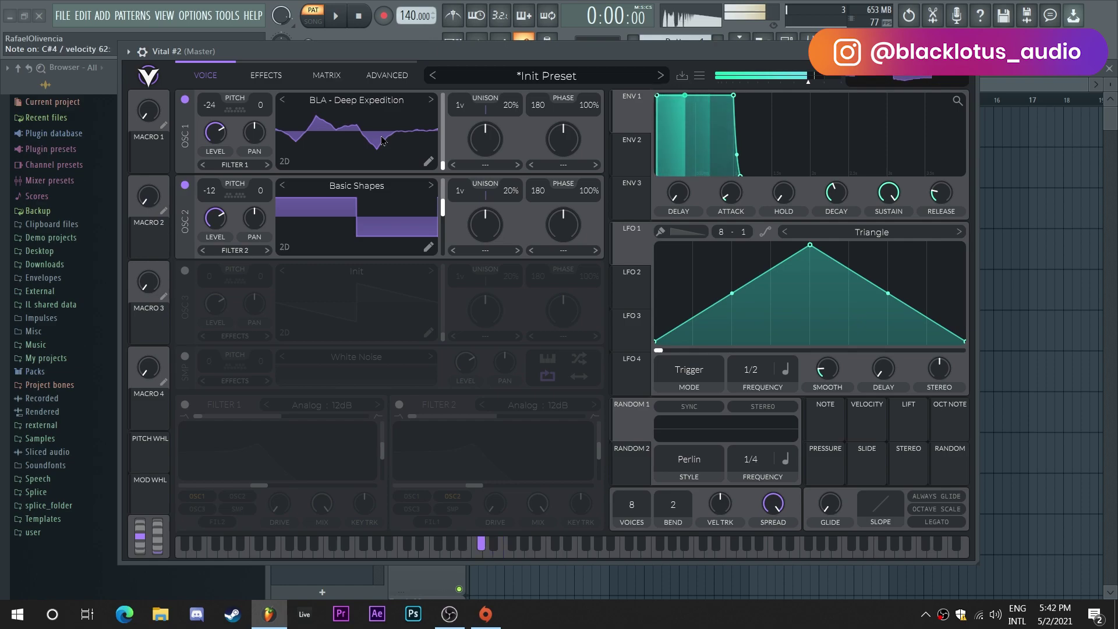
key(d)
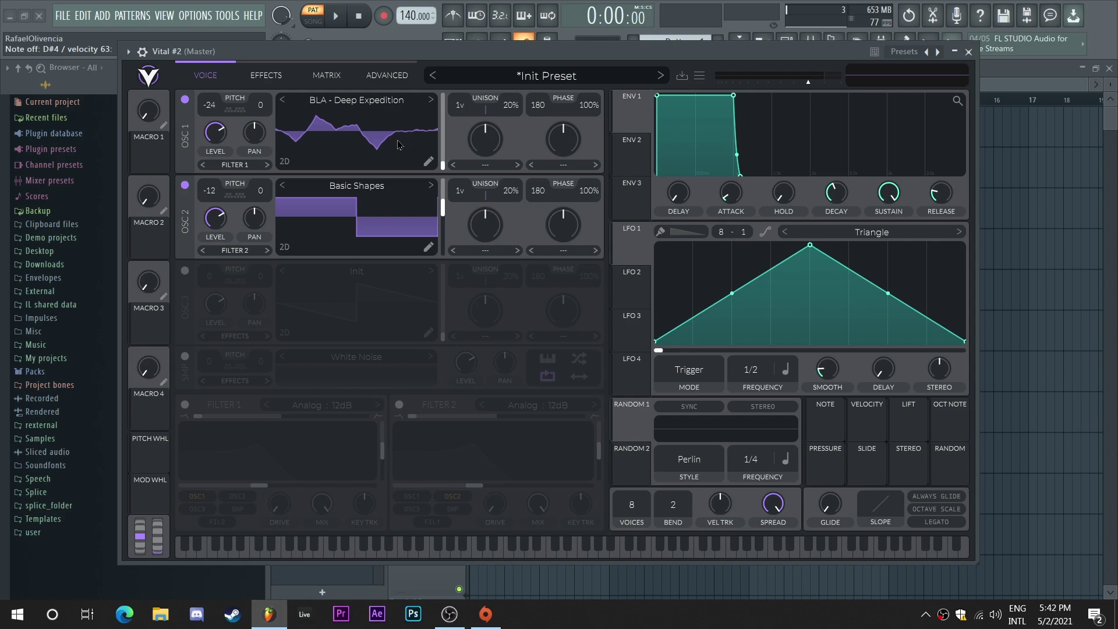
drag(449, 145, 449, 54)
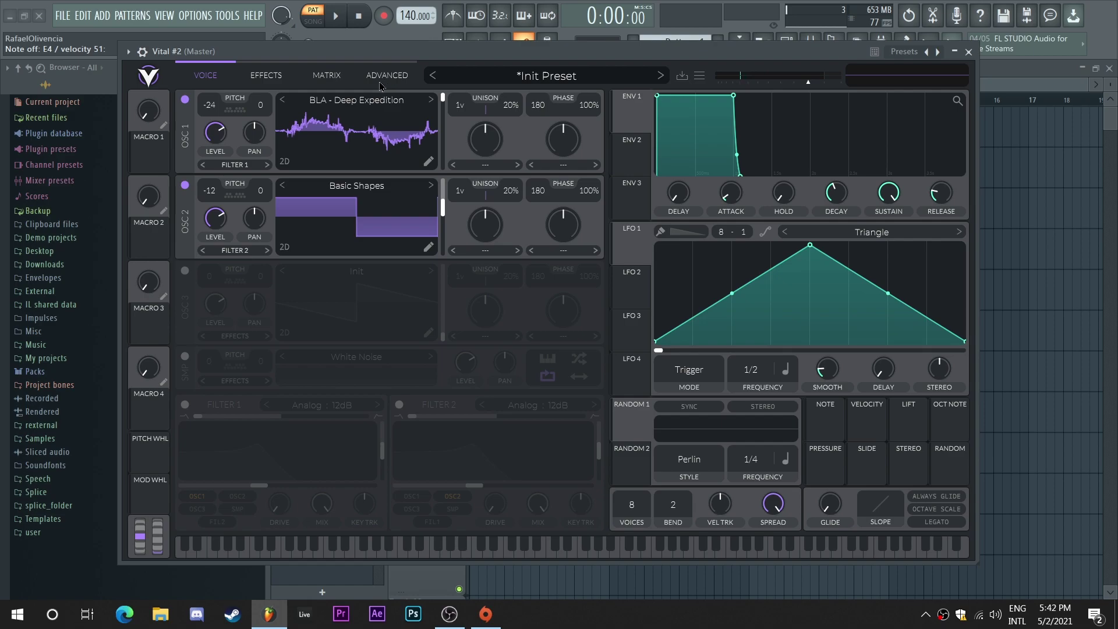
drag(215, 217, 198, 249)
drag(371, 58, 342, 52)
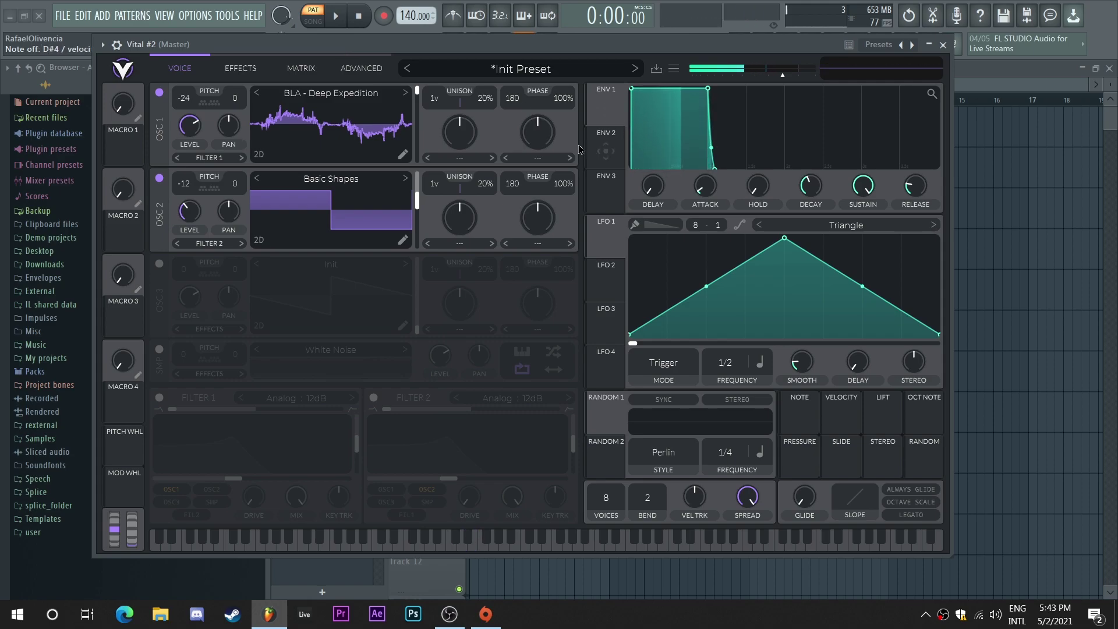
Apply the Bend phase distortion to oscillator 1 and reduce its amount to below the midpoint.
click(533, 160)
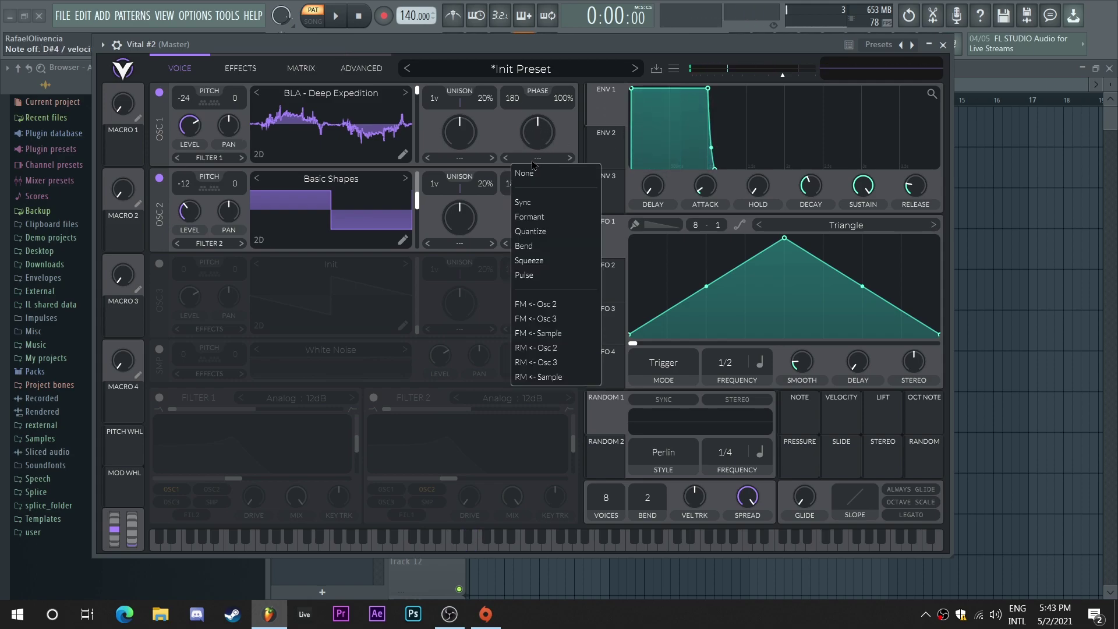
click(537, 248)
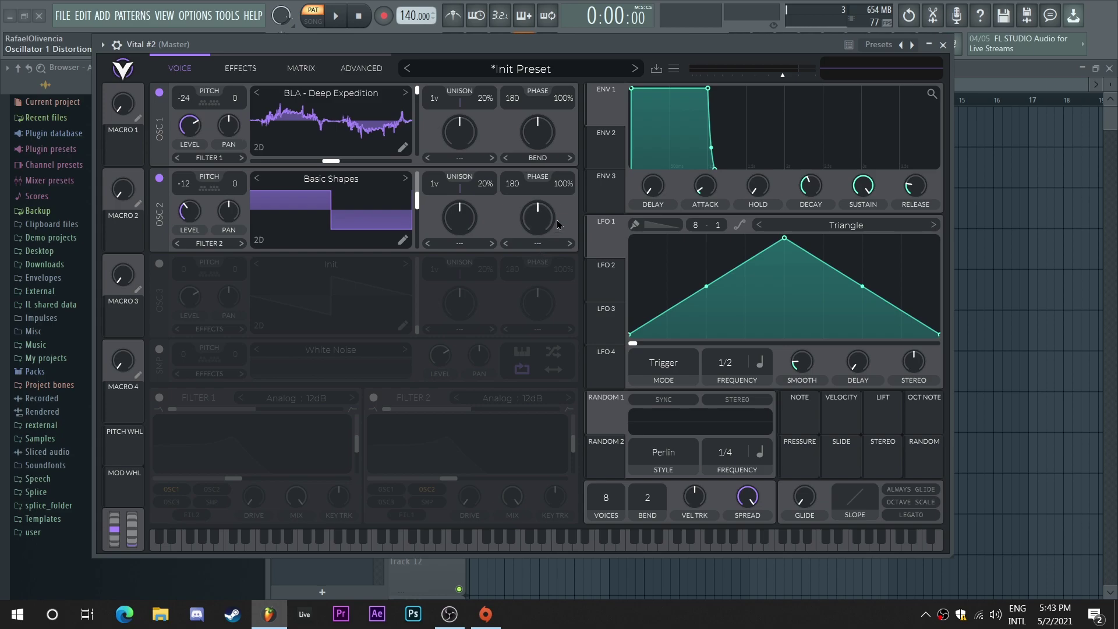
drag(535, 140, 530, 152)
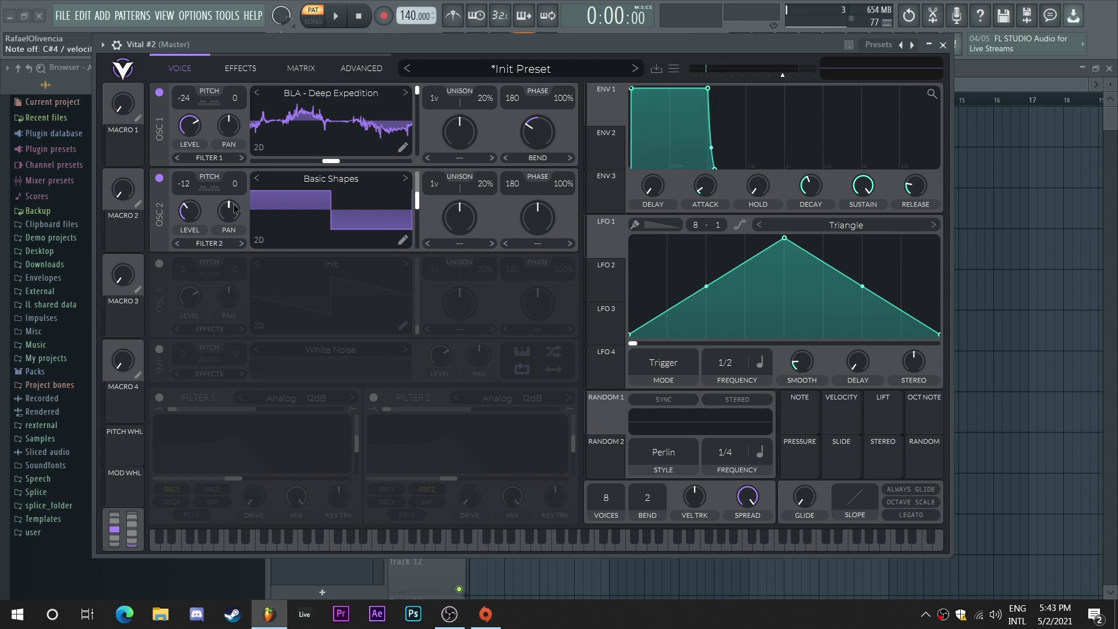
Enable Filter 1 with 0% resonance and 4 dB drive, add oscillator 2 as an input, and lower the cutoff to minimum.
click(159, 397)
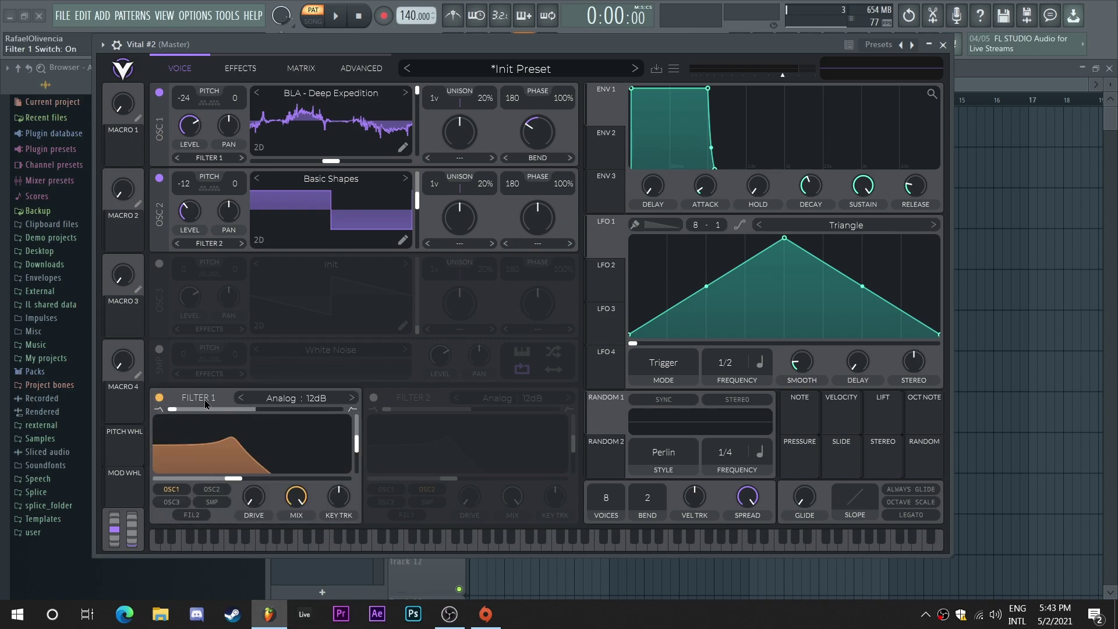
drag(357, 446, 353, 491)
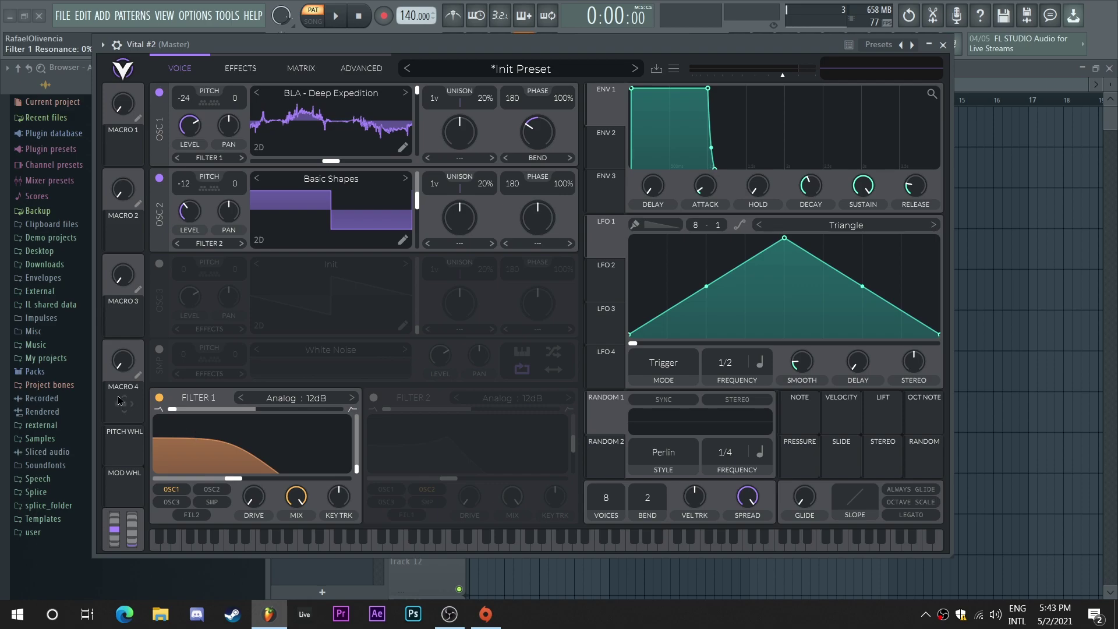
mouse_move(251, 502)
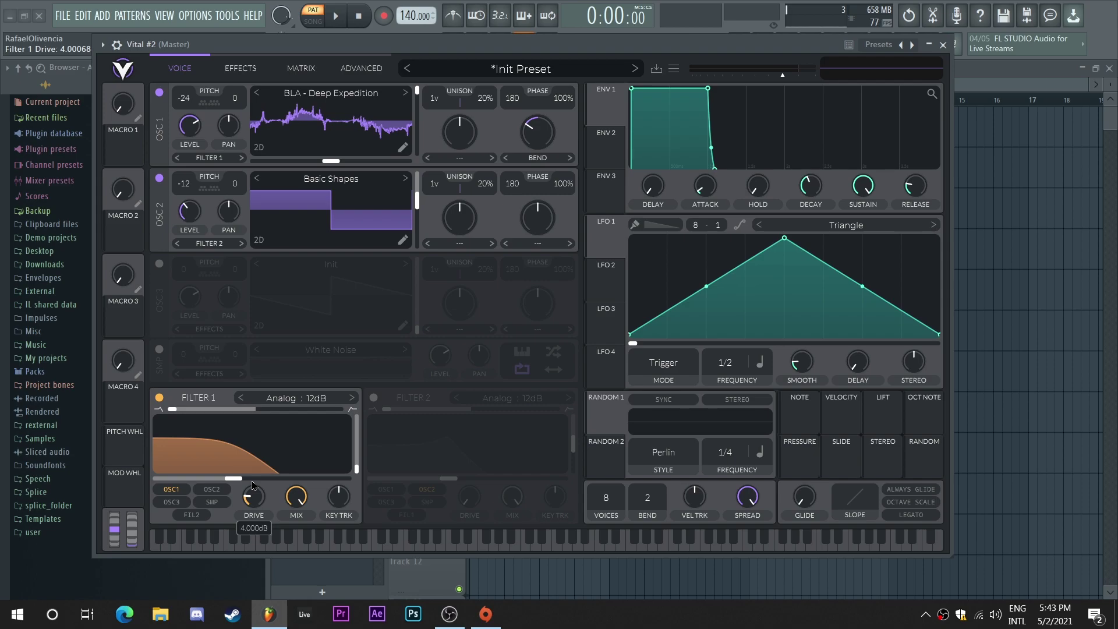
click(211, 490)
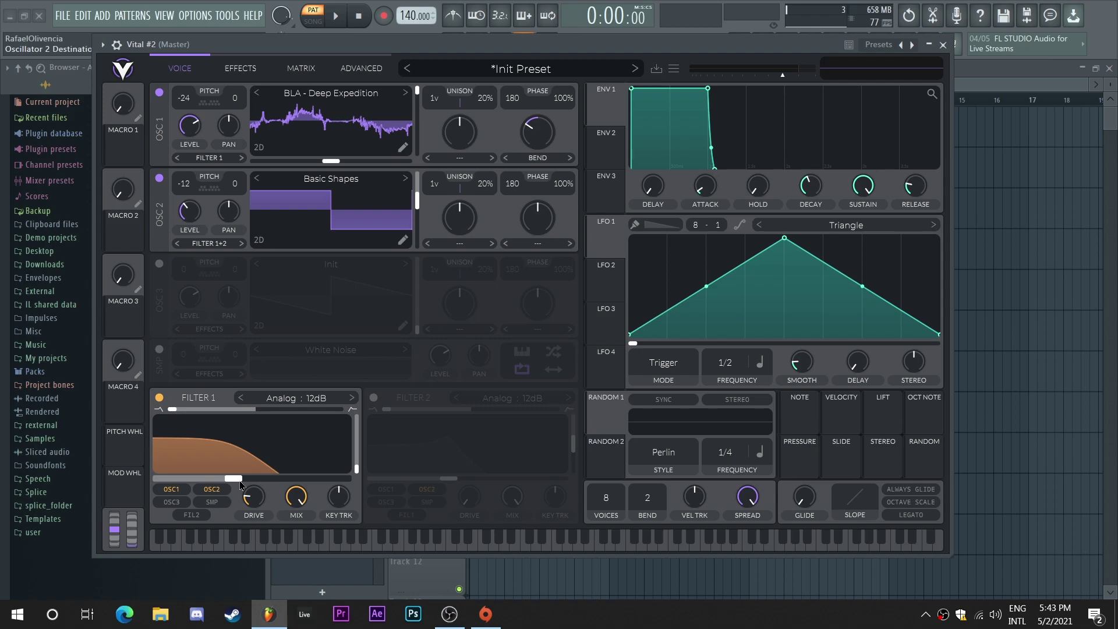
drag(240, 485, 145, 483)
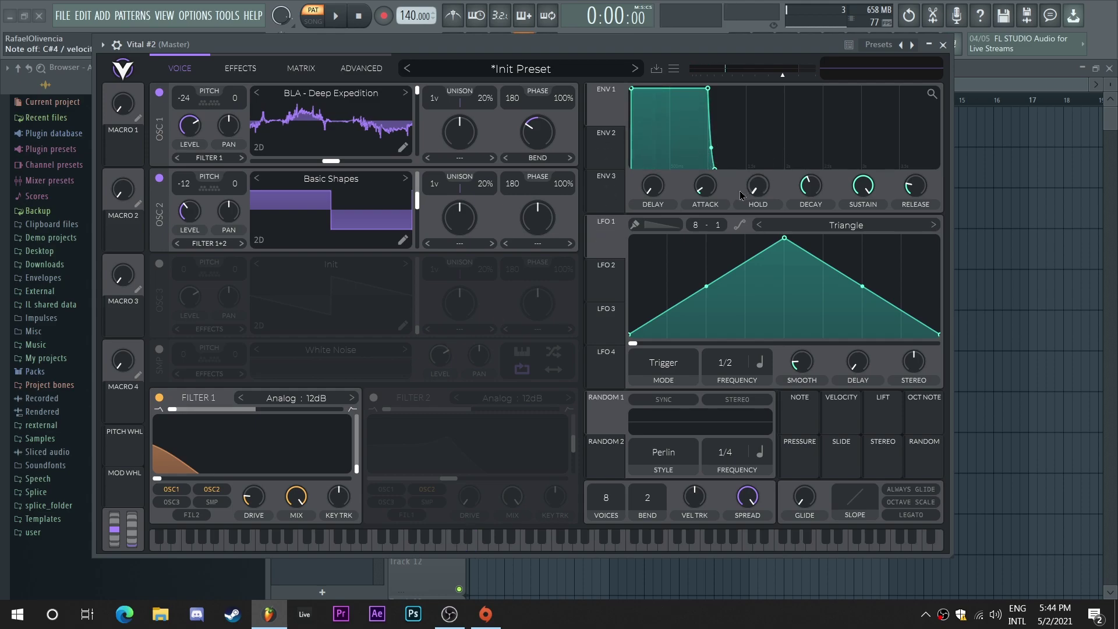
Shape envelope 1 with zero sustain and release and a longer decay, and assign it to Filter 1's cutoff.
drag(863, 189, 811, 225)
drag(912, 188, 907, 273)
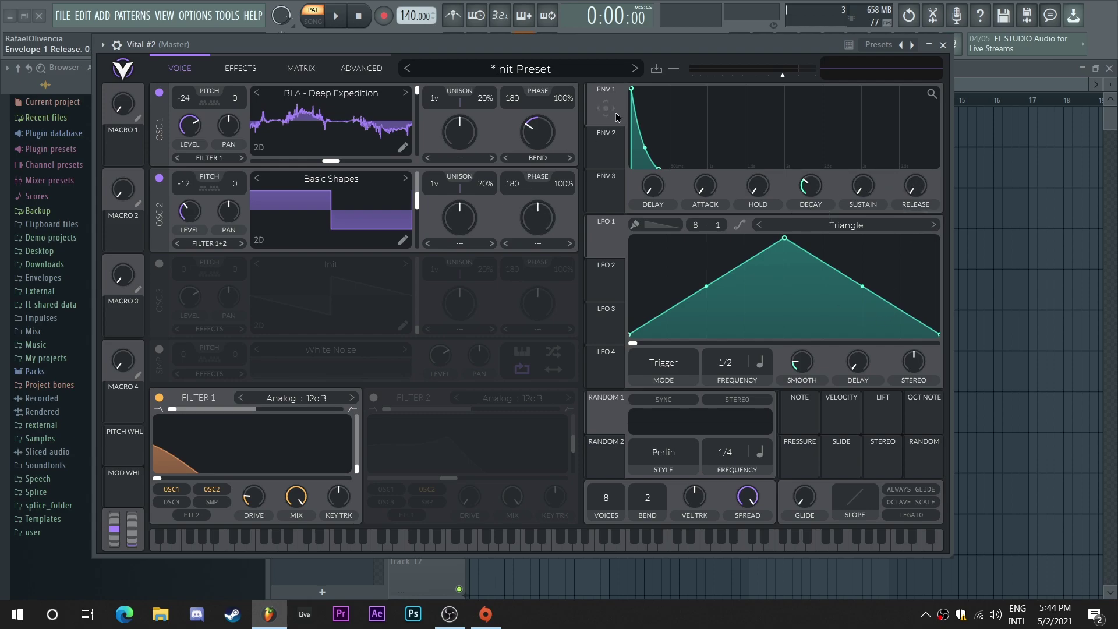
drag(619, 114, 252, 470)
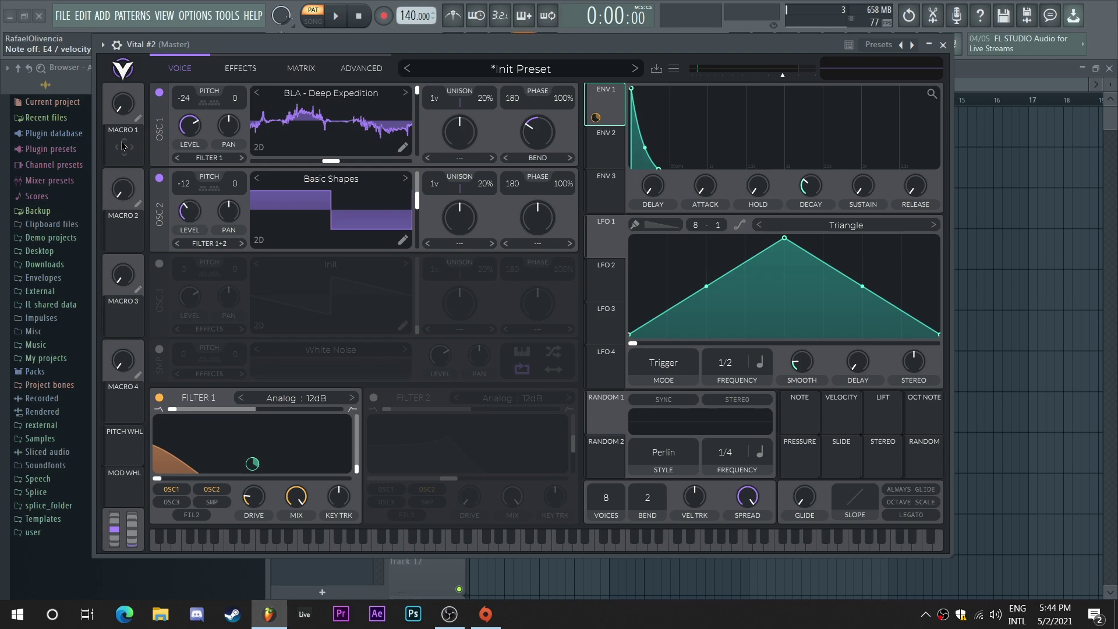
drag(817, 200, 817, 179)
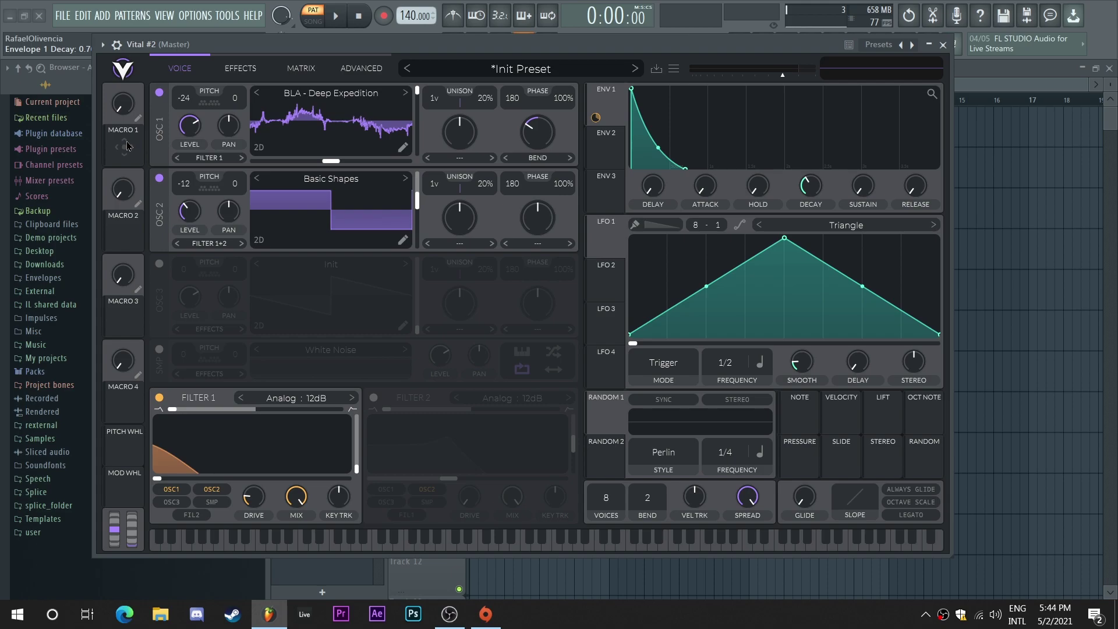
Assign Macro 1 to Filter 1's cutoff and set the macro to slightly under its midpoint.
drag(127, 146, 168, 477)
drag(124, 115, 127, 78)
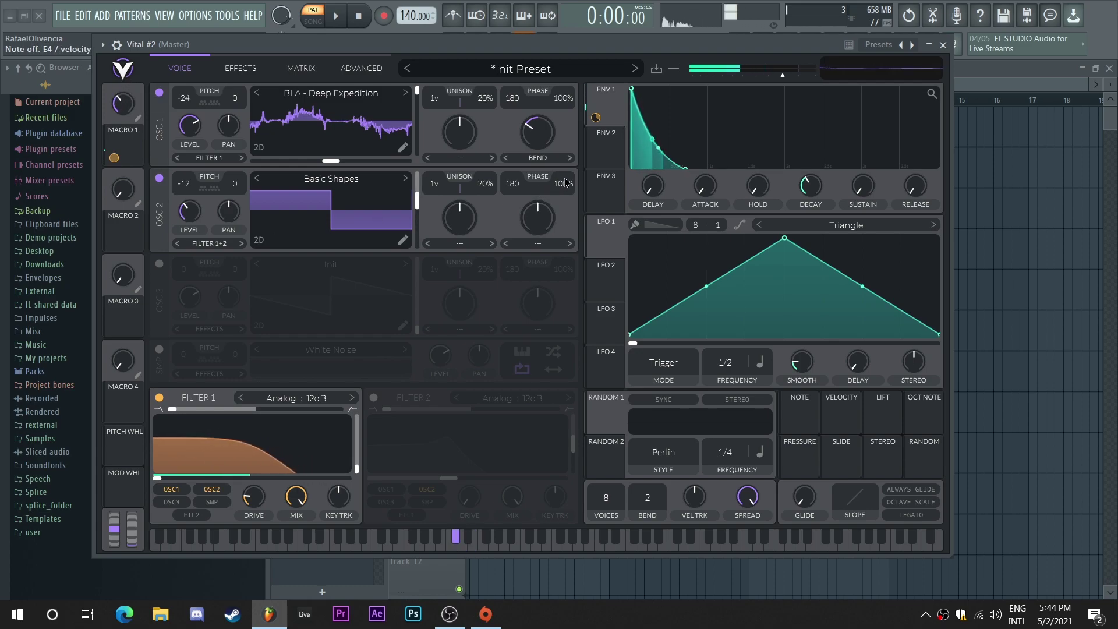
mouse_move(594, 121)
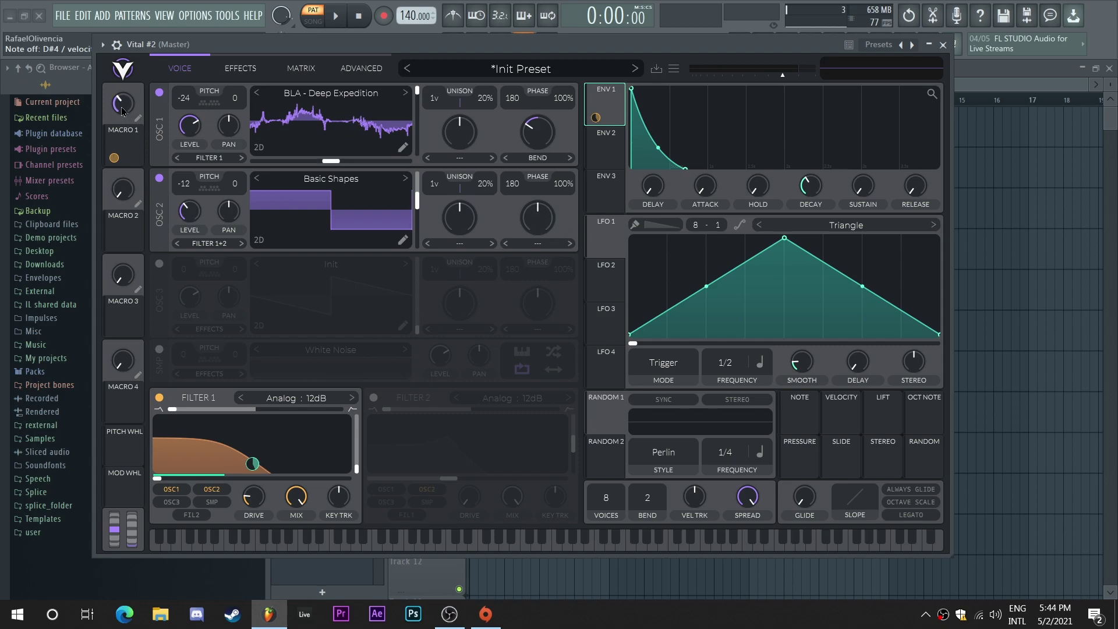
mouse_move(123, 105)
mouse_down()
mouse_move(136, 86)
mouse_move(135, 122)
mouse_up()
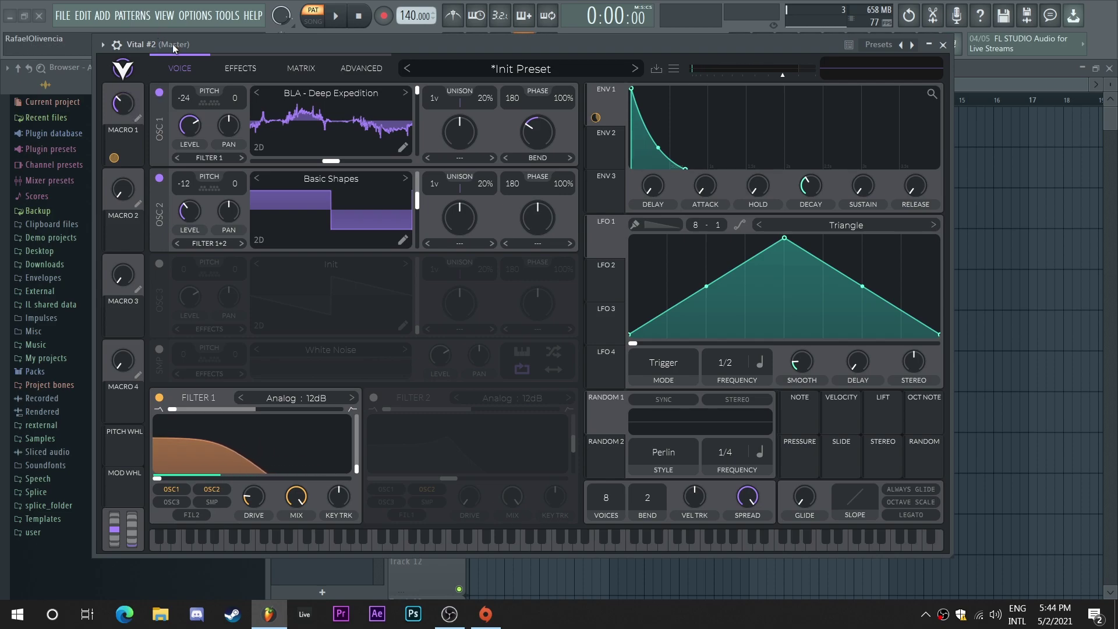
mouse_move(173, 44)
mouse_down()
mouse_move(160, 36)
mouse_move(168, 47)
mouse_up()
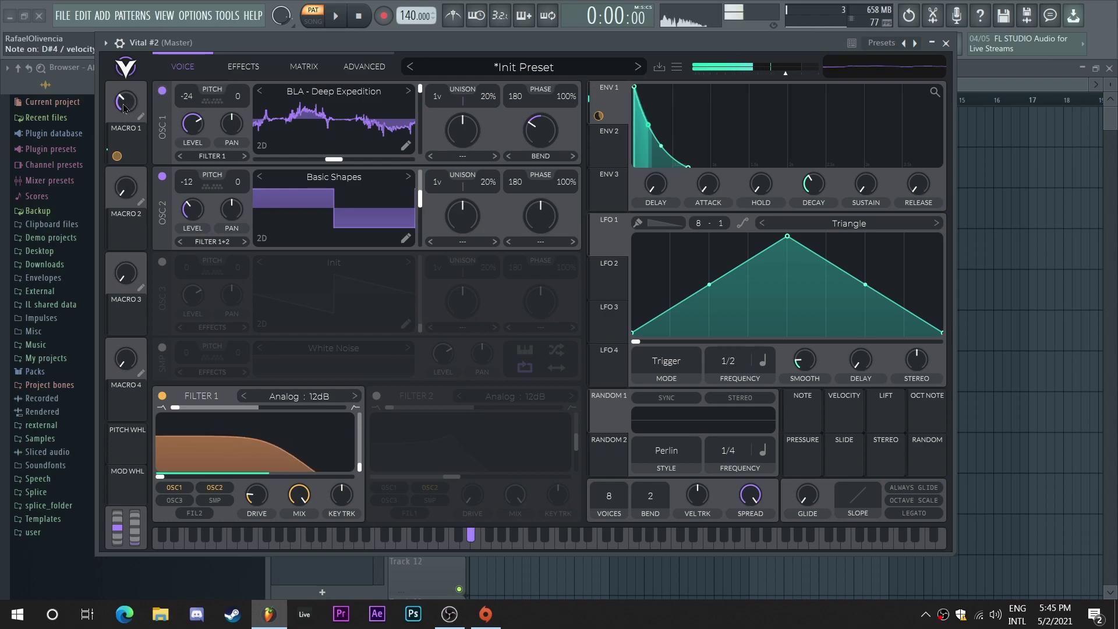
drag(124, 109, 123, 103)
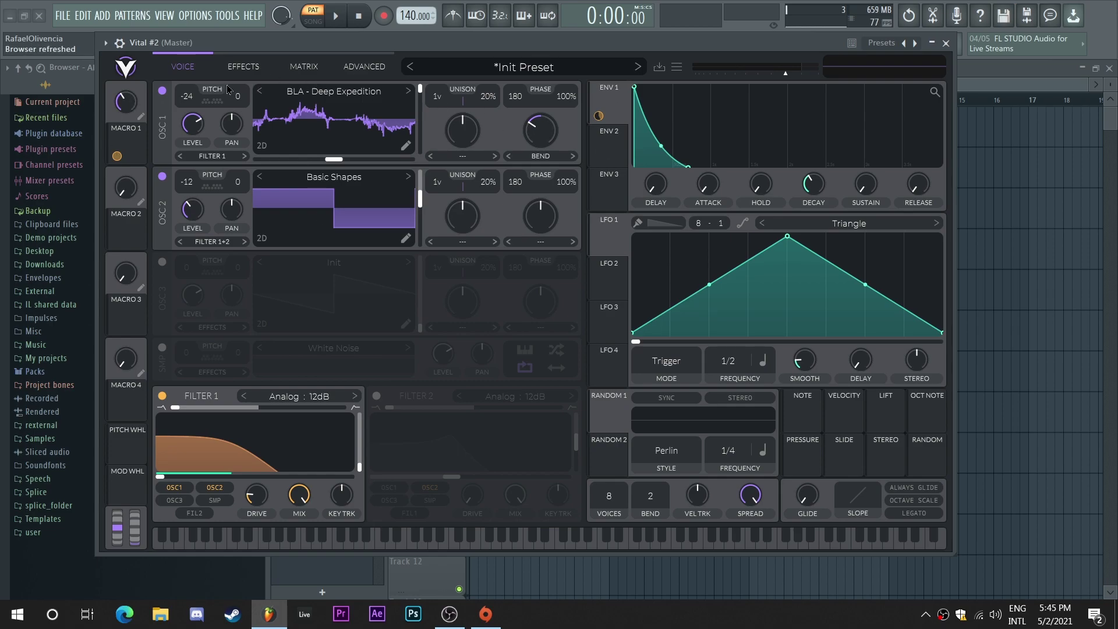
Turn on the Delay and Distortion effects.
click(244, 67)
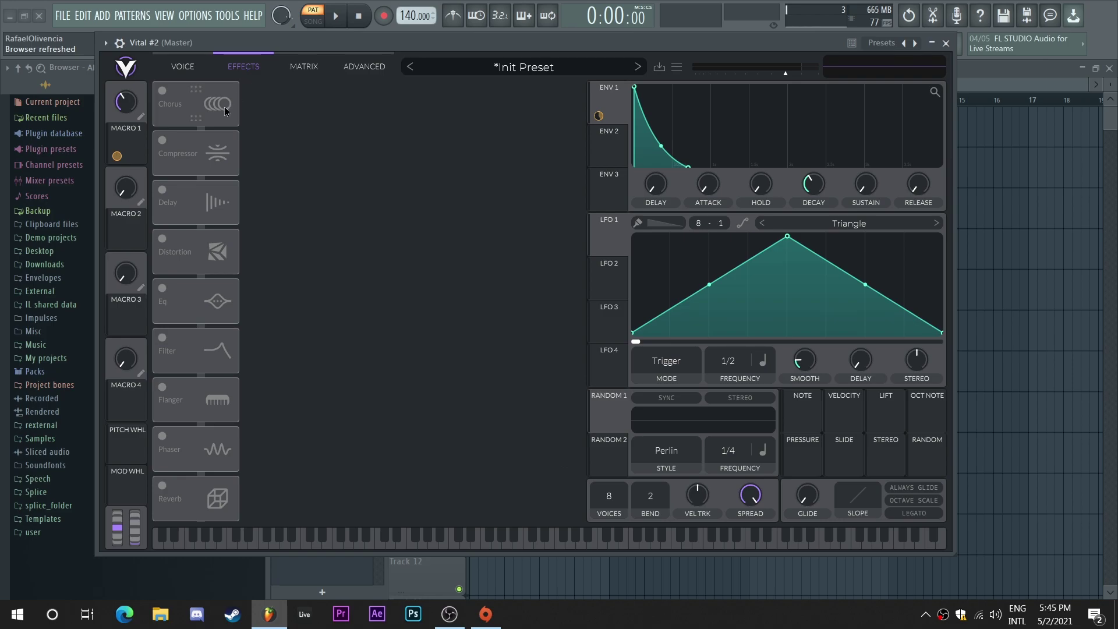
click(163, 194)
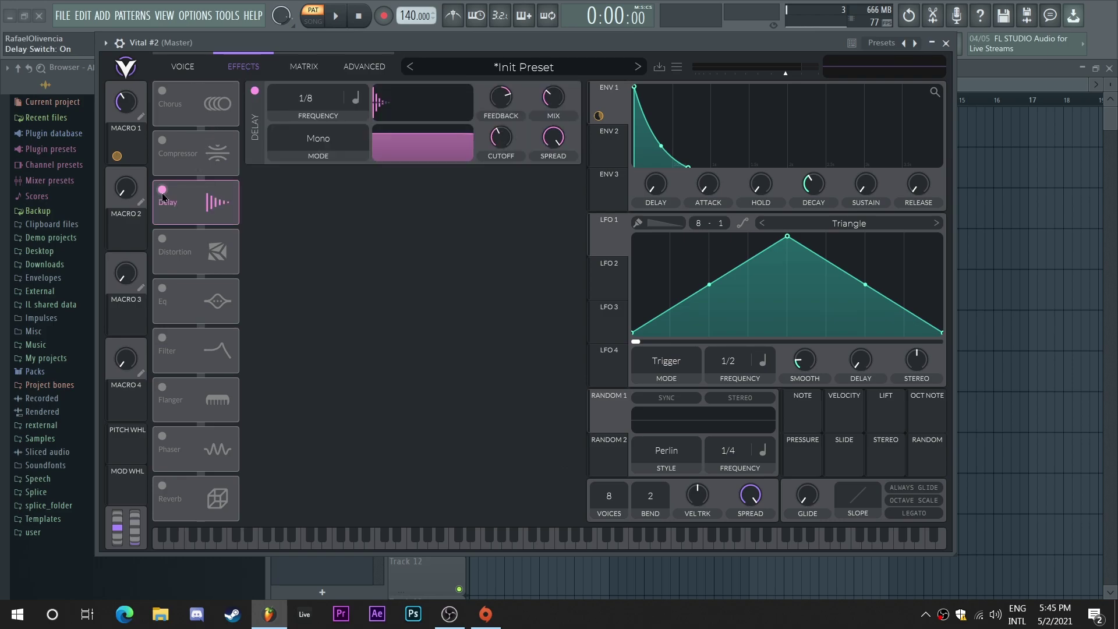
click(164, 237)
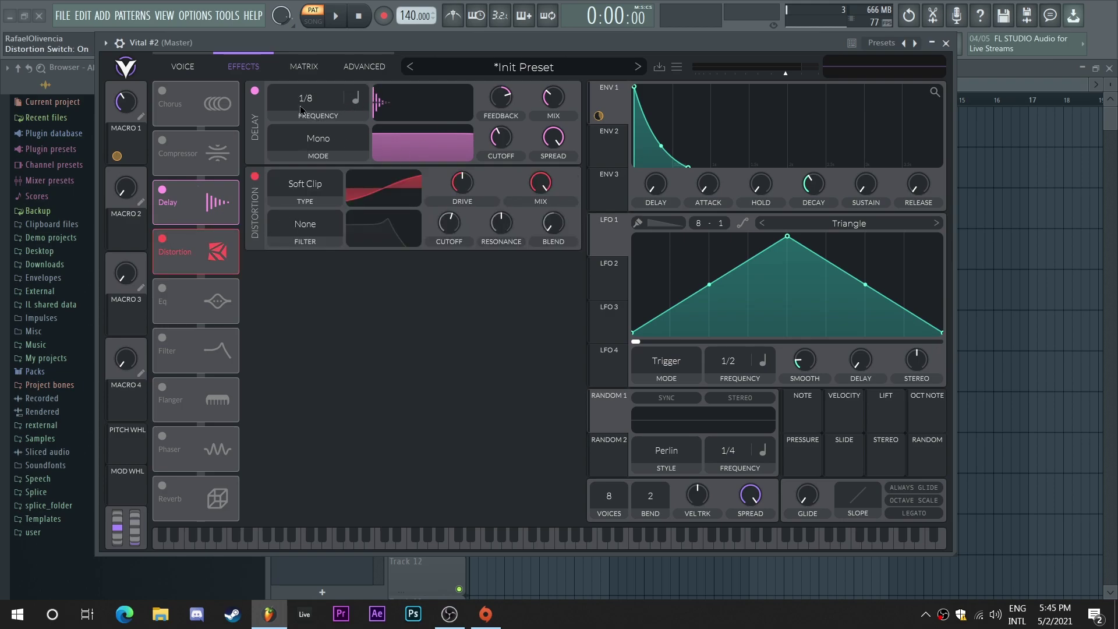
Set the Delay's frequency sync to Seconds with a time of 0.019 secs, and play a few notes to test it.
click(357, 98)
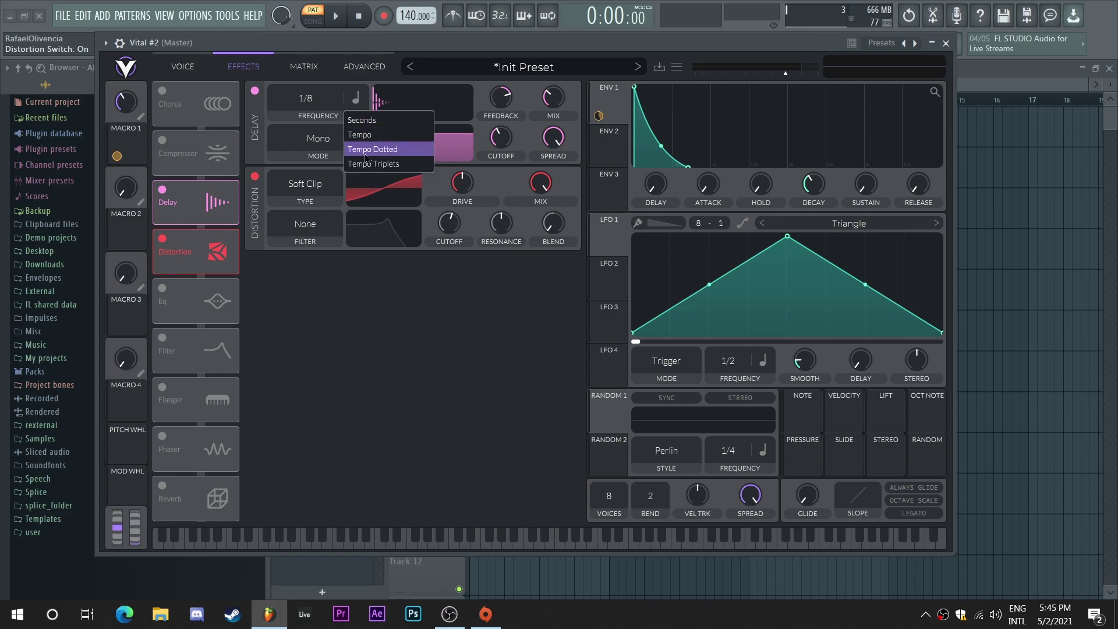
click(371, 122)
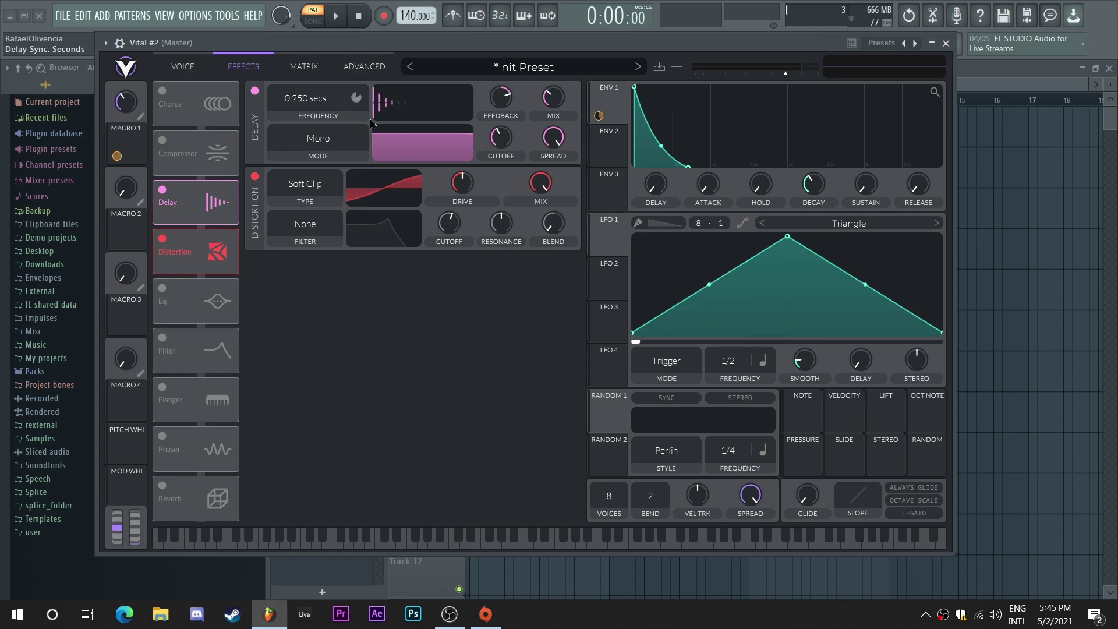
drag(302, 98, 313, 74)
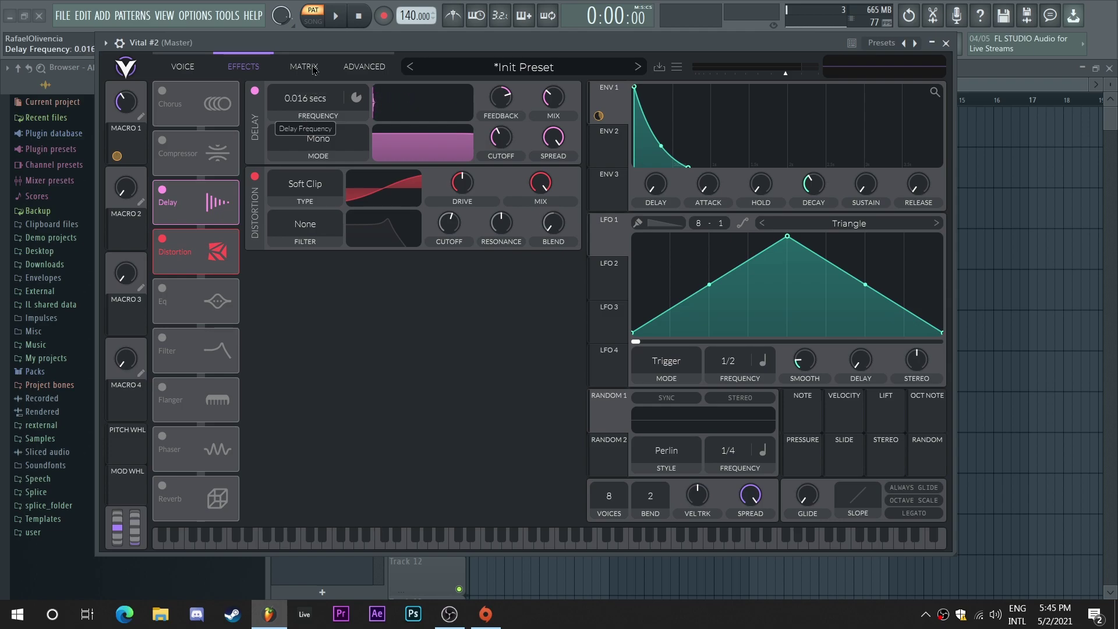
key(d)
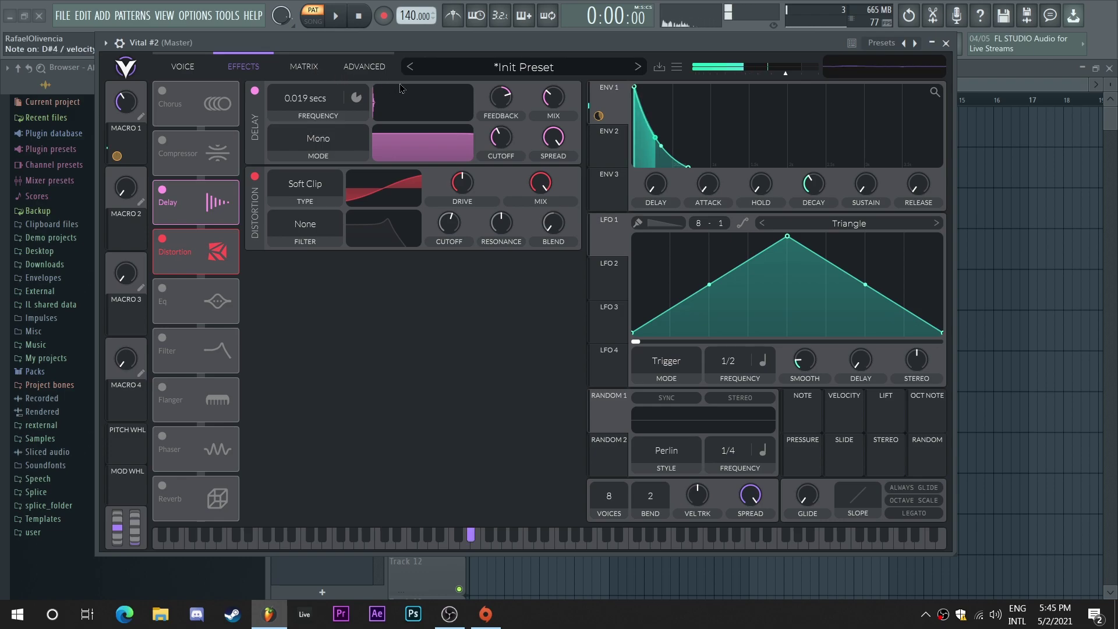
key(c)
key(s)
key(d)
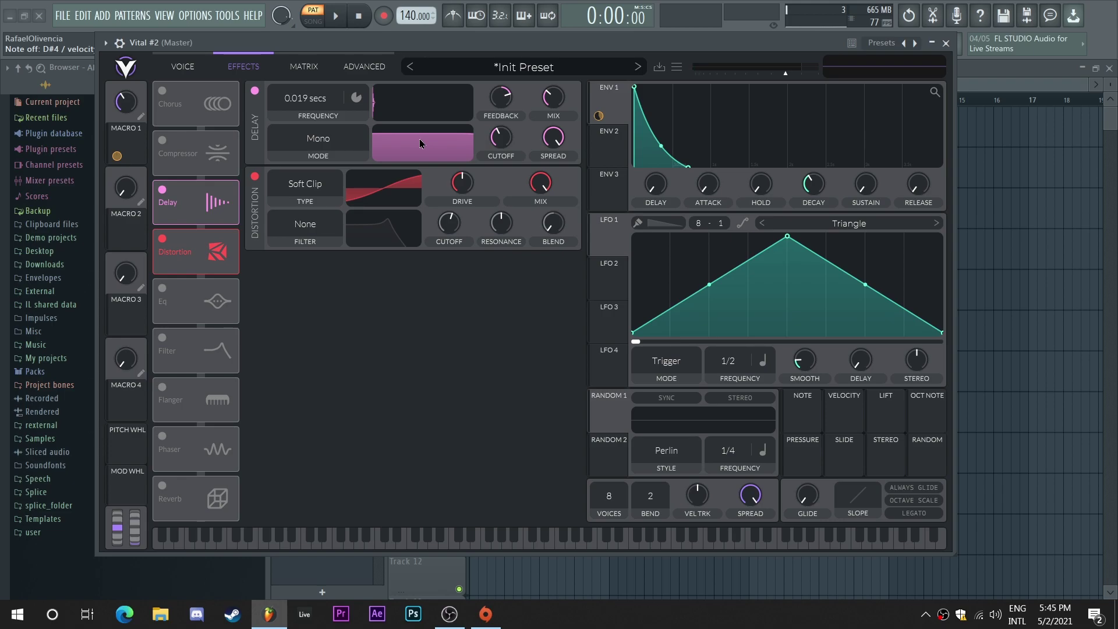
Raise the Delay's cutoff to maximum, then lower its mix to zero and assign Macro 3 to the mix.
drag(501, 138, 551, 172)
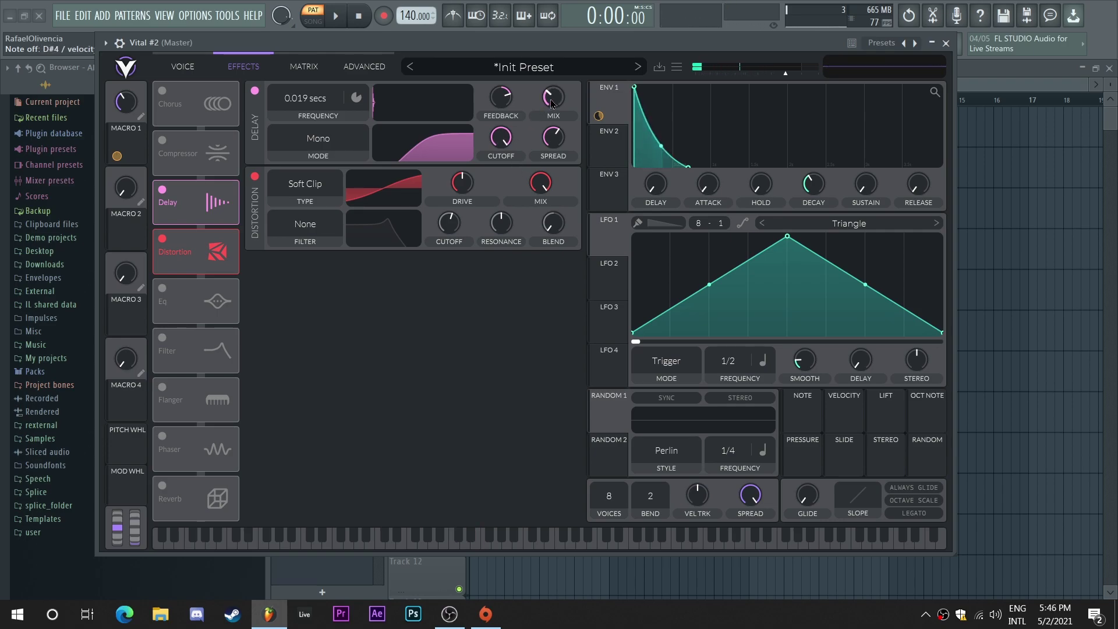
drag(553, 108, 547, 150)
drag(127, 319, 550, 146)
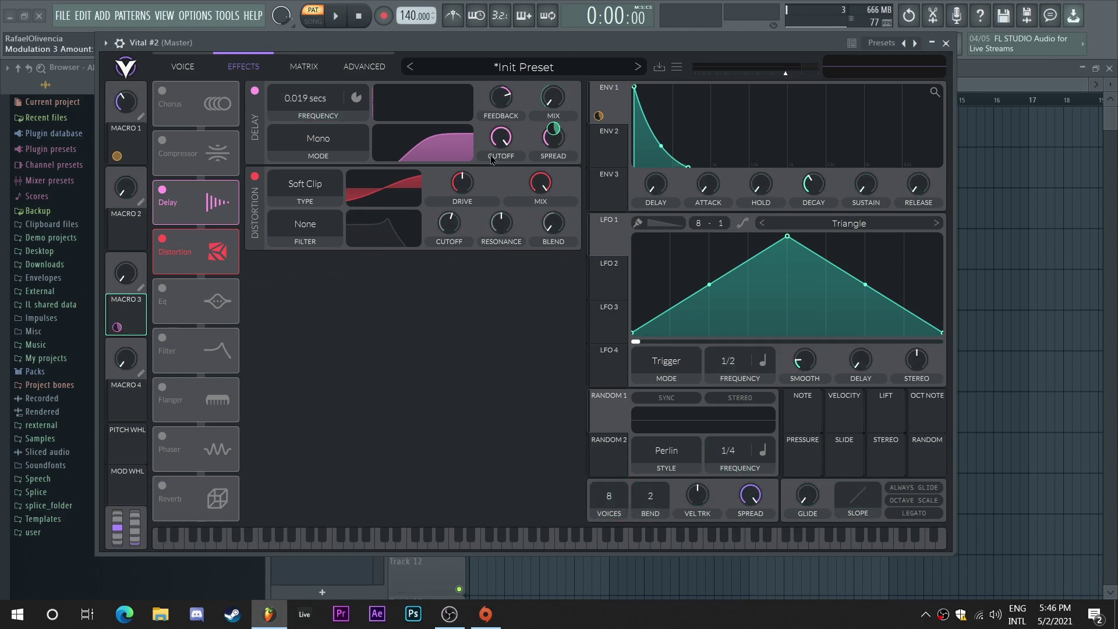
Rename Macro 3 to METAL and Macro 1 to CUTOFF.
click(141, 290)
text(METAL)
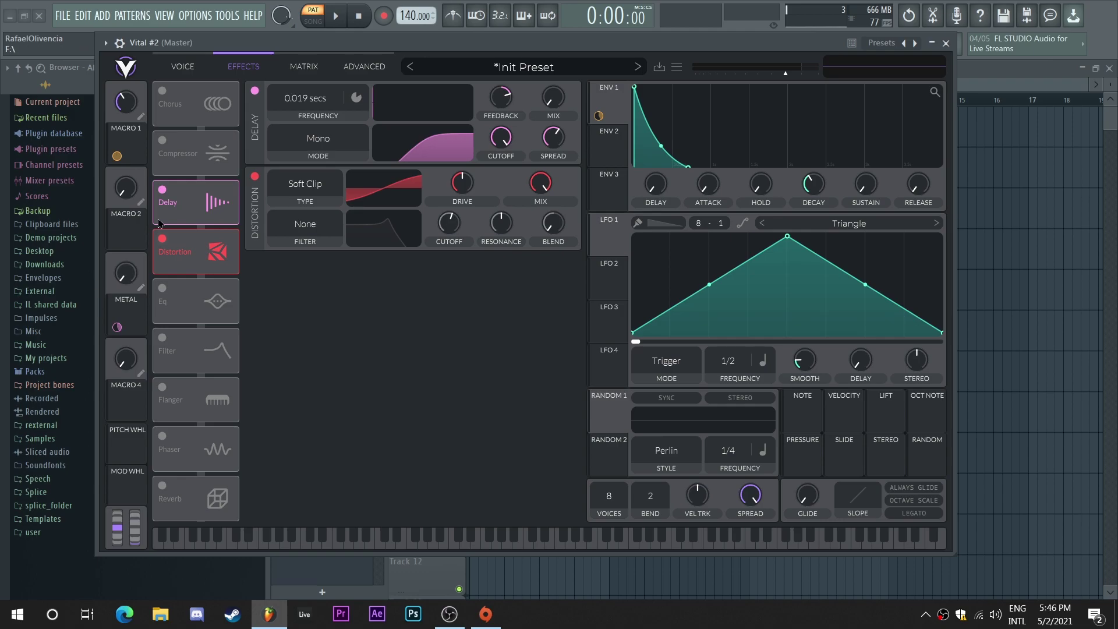
click(142, 118)
text(c)
Assign Macro 2 to the Delay's frequency, rename it TONE, and raise the METAL macro to about three quarters.
drag(117, 241, 307, 128)
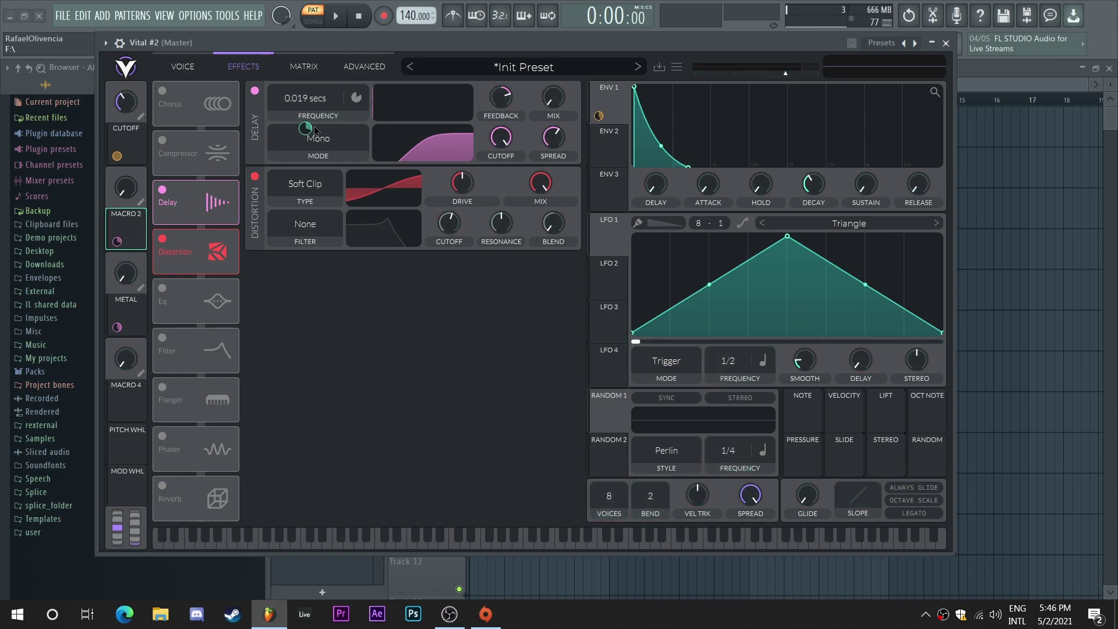
click(140, 203)
drag(126, 274, 133, 172)
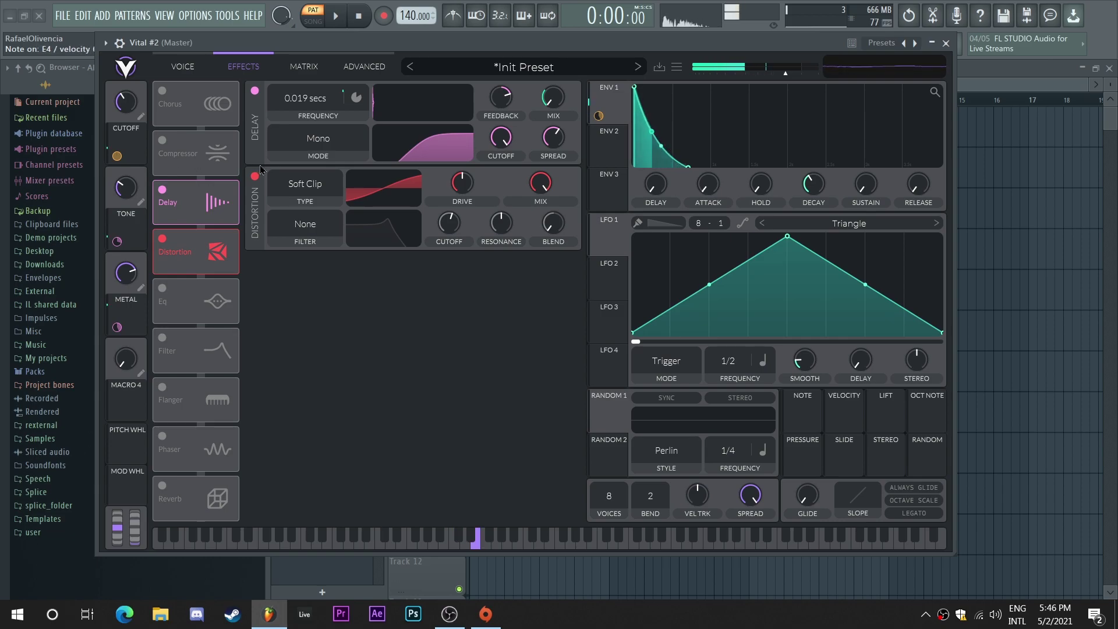
Raise oscillator 2's level to about 0.245.
click(183, 67)
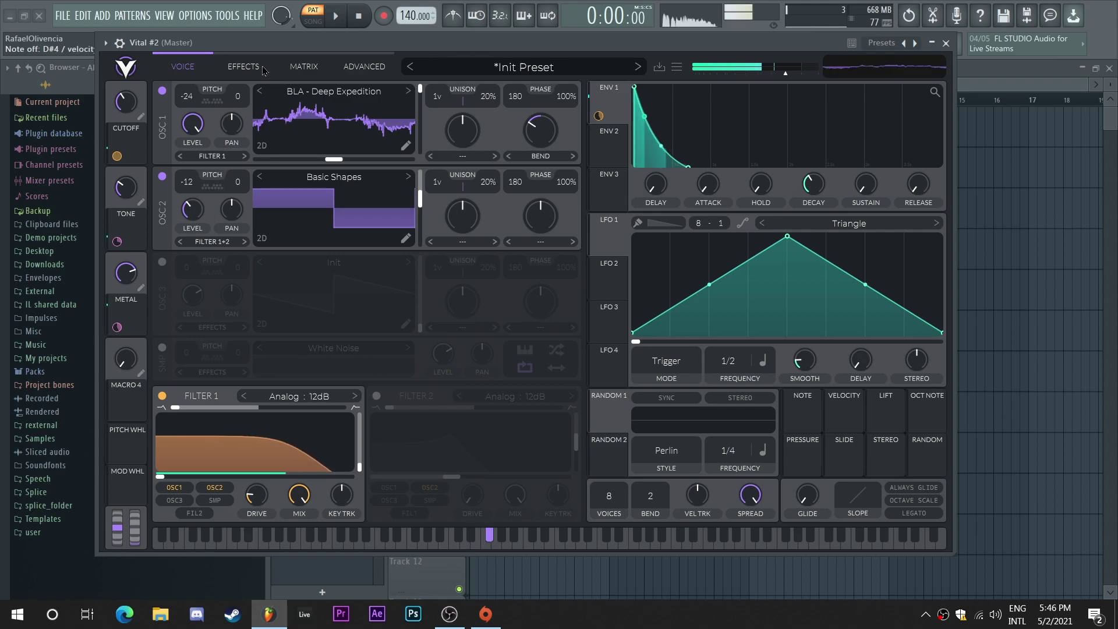
click(243, 67)
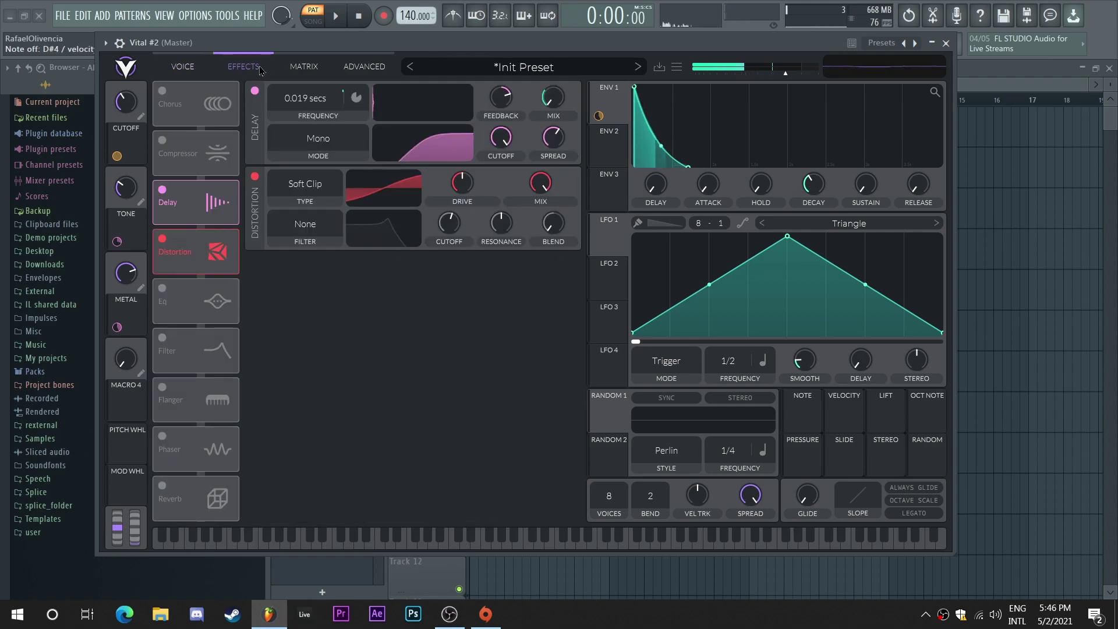
click(183, 66)
drag(181, 314, 178, 258)
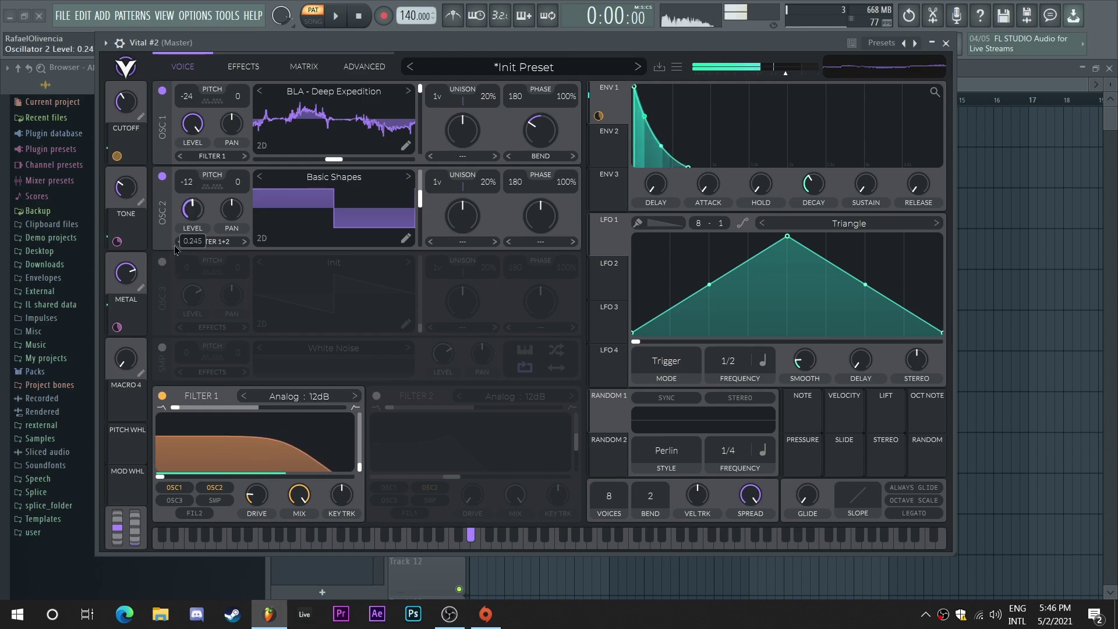
Set the Distortion's drive to 5.7 dB and its mix to about 0.7, with the CUTOFF macro at about 0.435.
click(244, 67)
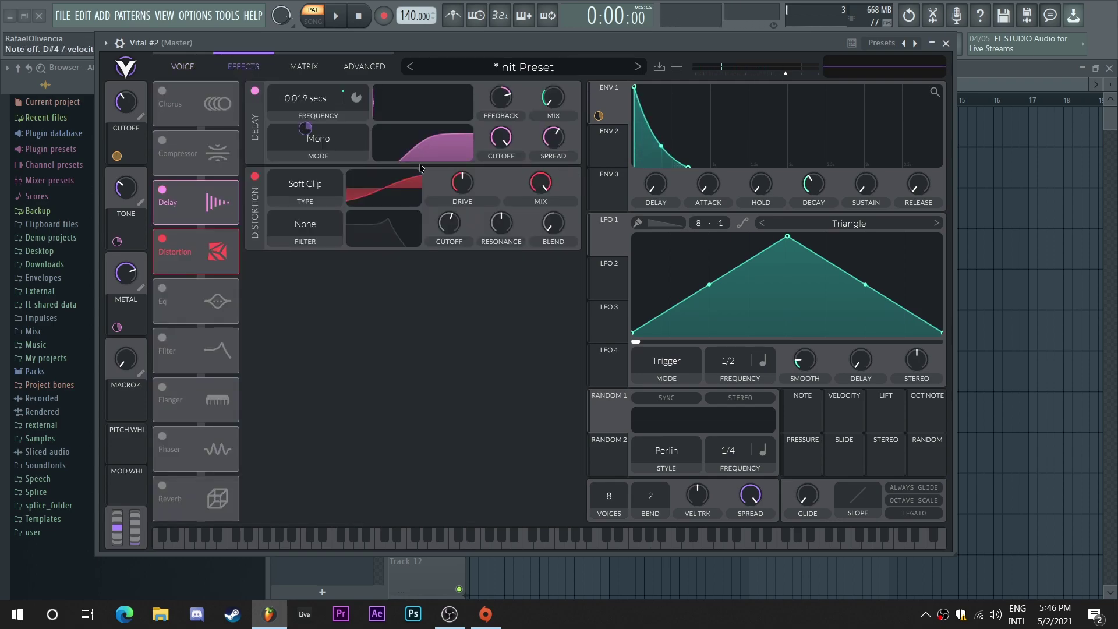
drag(463, 193, 464, 185)
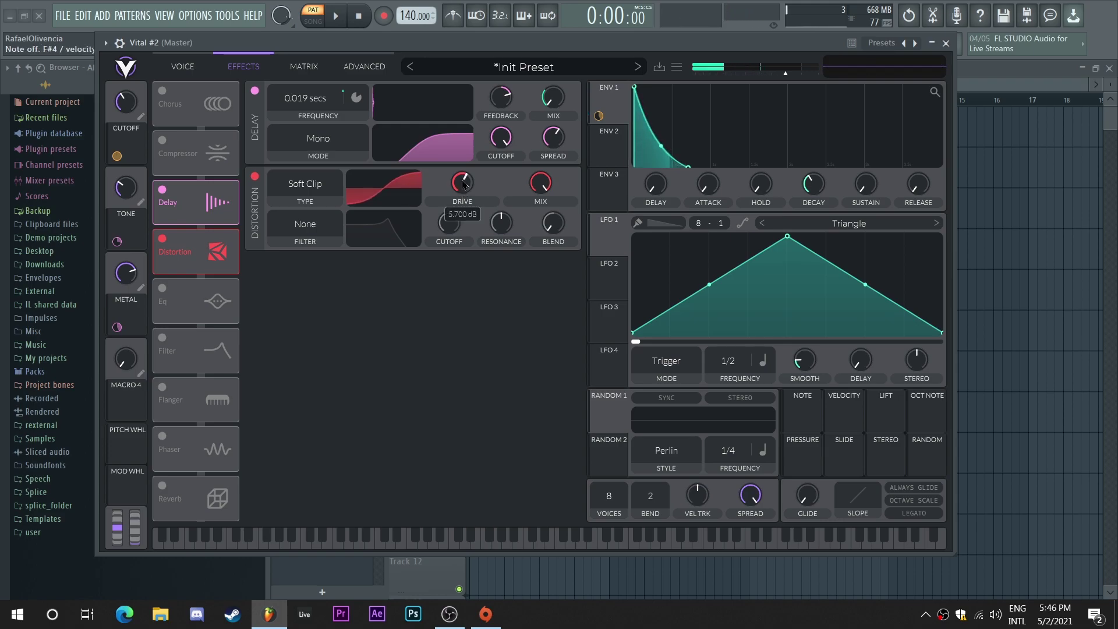
mouse_move(132, 91)
drag(132, 91, 135, 108)
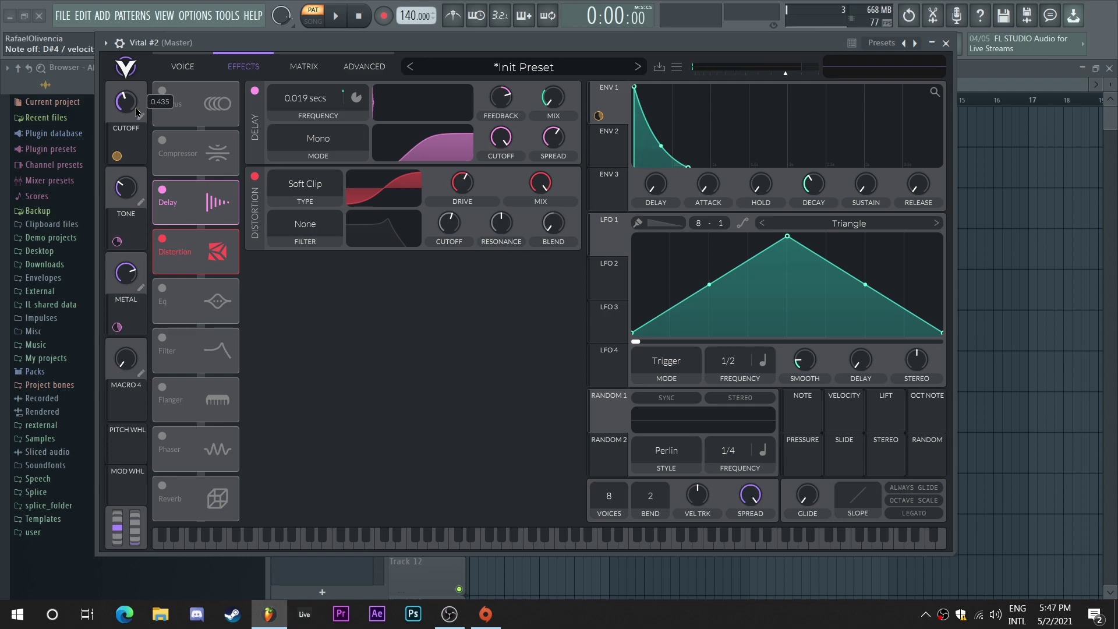
drag(542, 186, 552, 224)
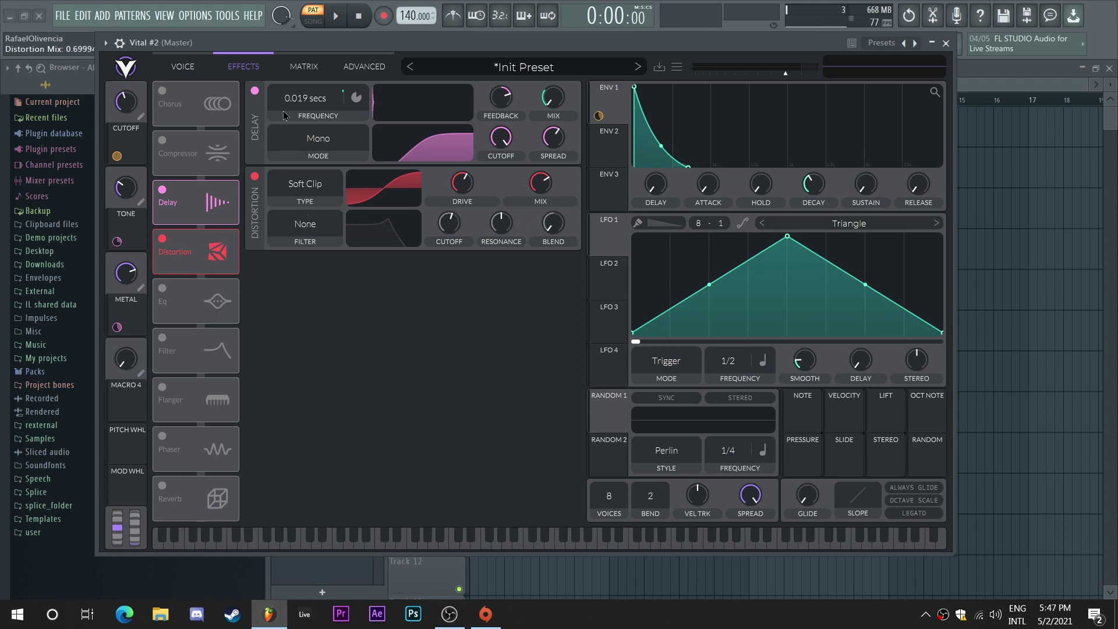
Set Filter 1's drive to 5.3 dB, its type to Digital 12dB and its resonance to 25%.
click(182, 67)
drag(256, 496, 257, 491)
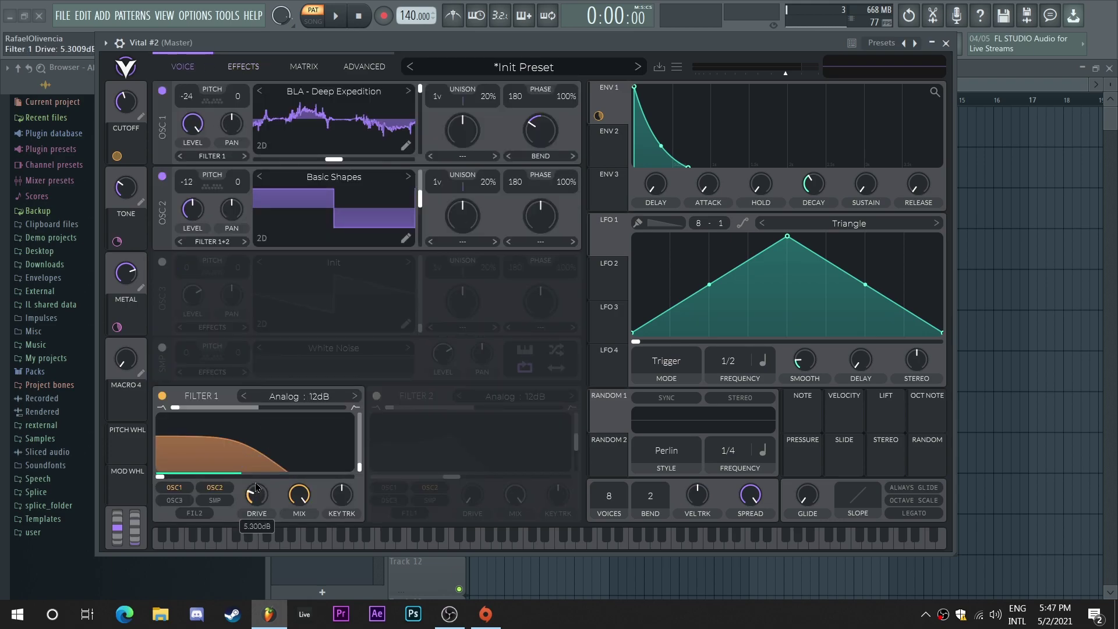
key(d)
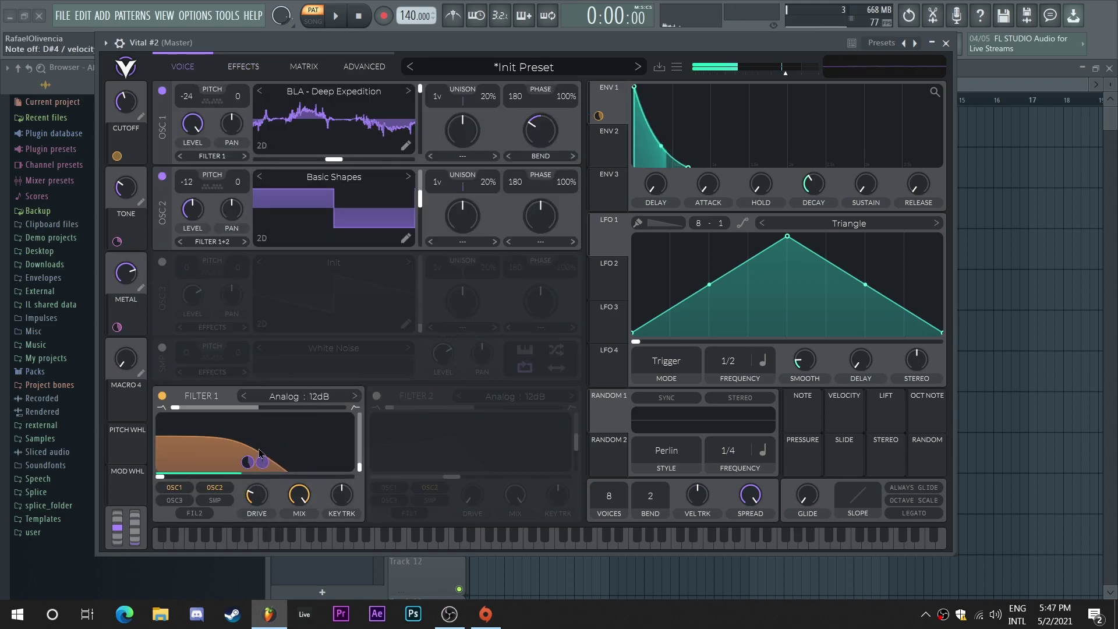
click(293, 400)
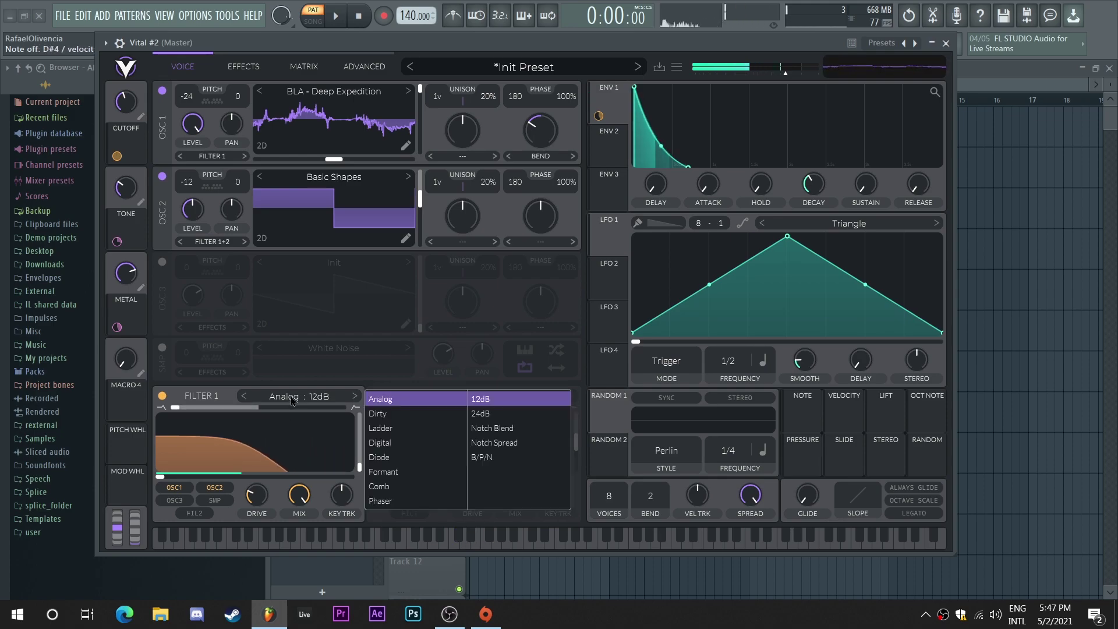
click(417, 444)
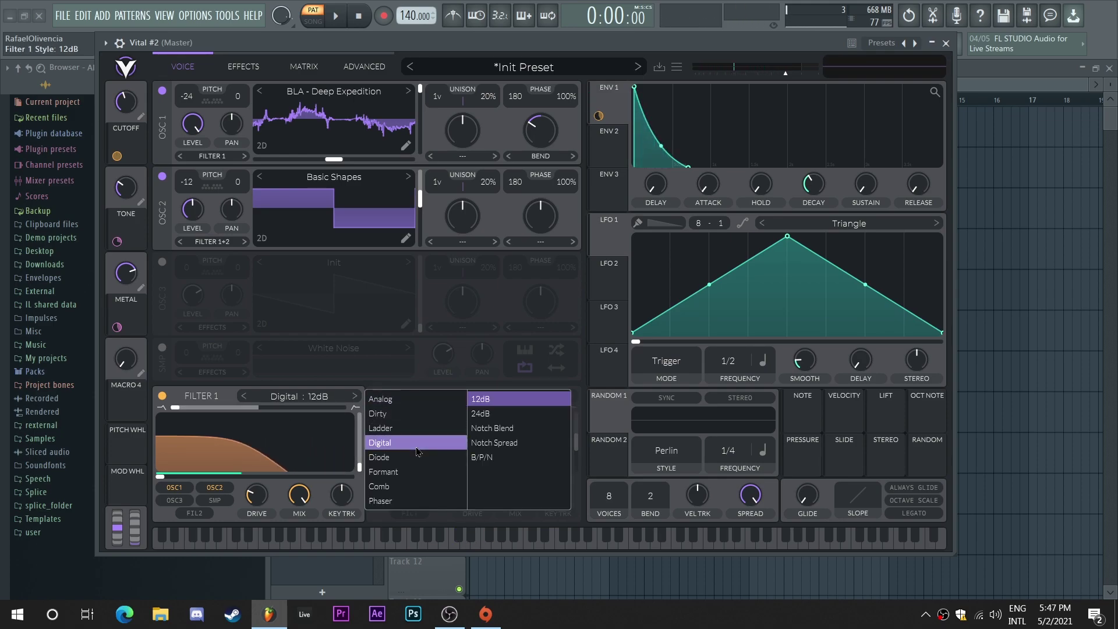
click(358, 463)
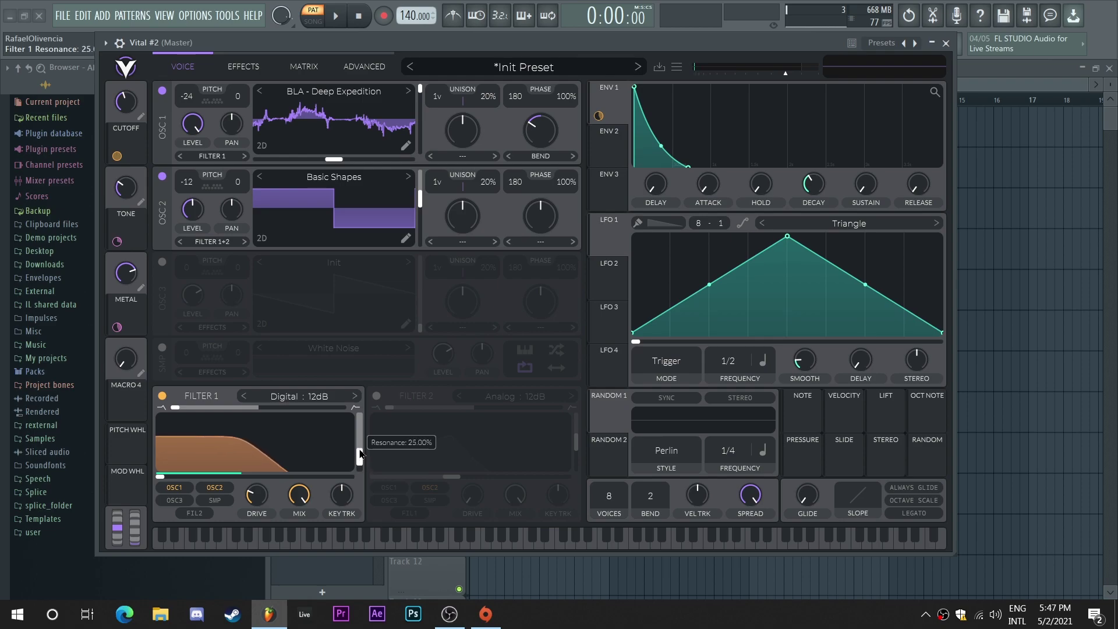
key(d)
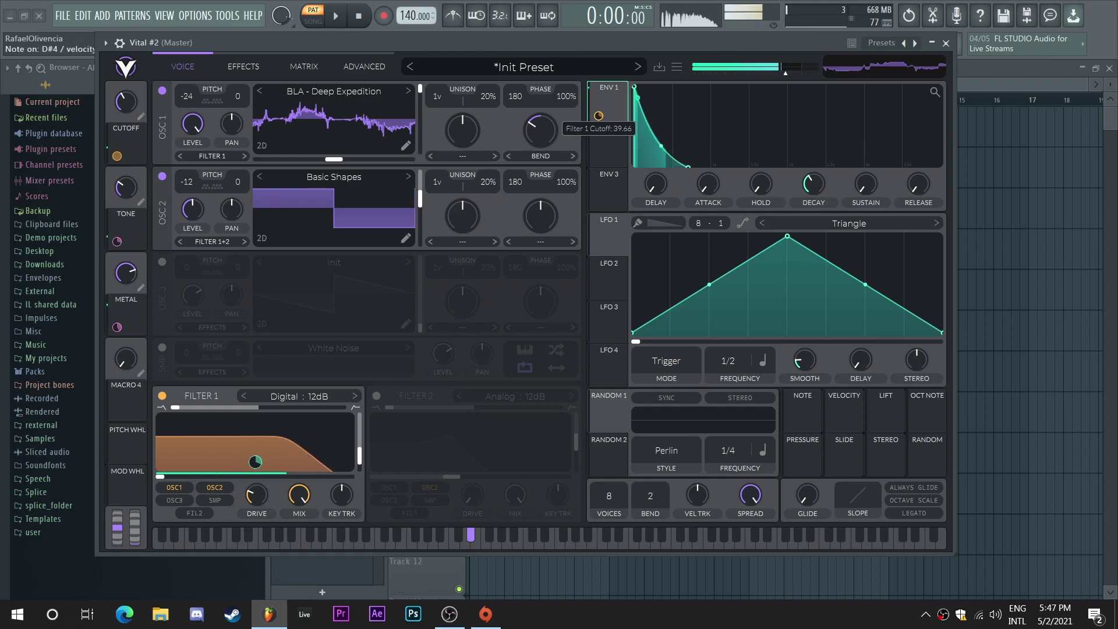
Adjust envelope 1's amount on Filter 1's cutoff, and lower oscillator 2's level to about 0.027 and the CUTOFF macro to about 0.295.
drag(599, 116, 599, 109)
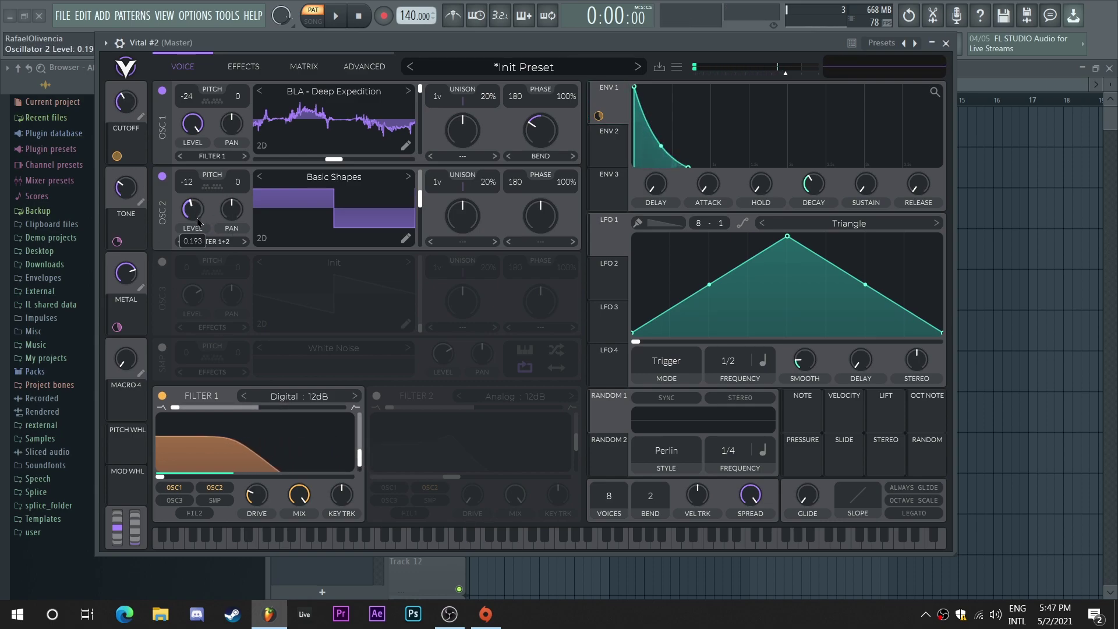
drag(198, 221, 198, 234)
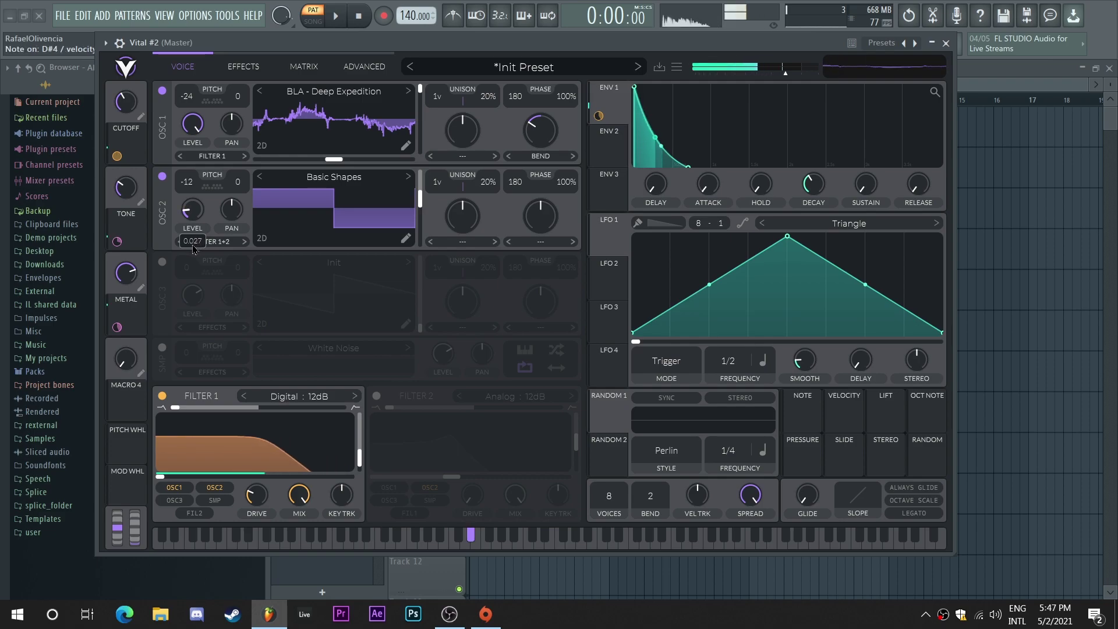
drag(120, 106, 114, 111)
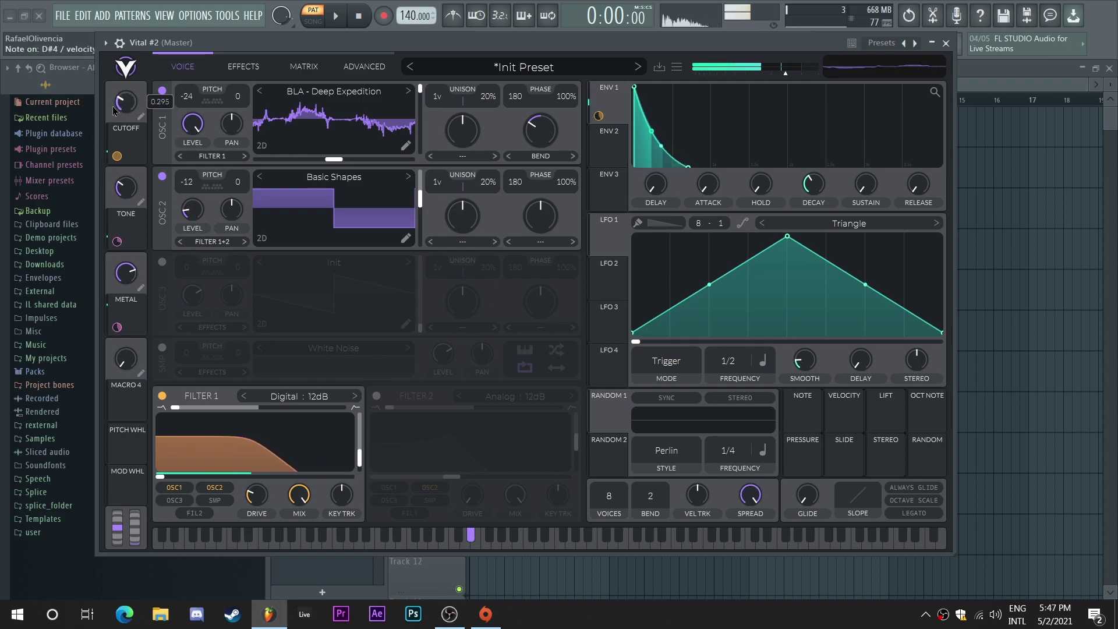
Lower Filter 1's drive to 2.4 dB, assign Macro 4 to it with an amount of about 4.2, and turn the macro up.
click(244, 67)
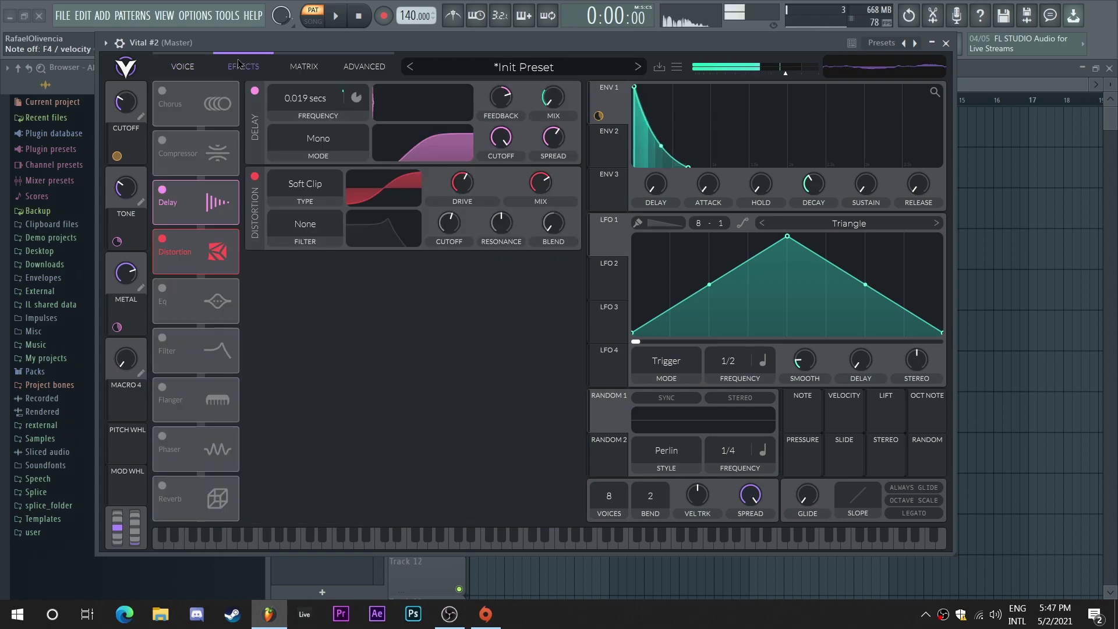
click(187, 75)
click(244, 66)
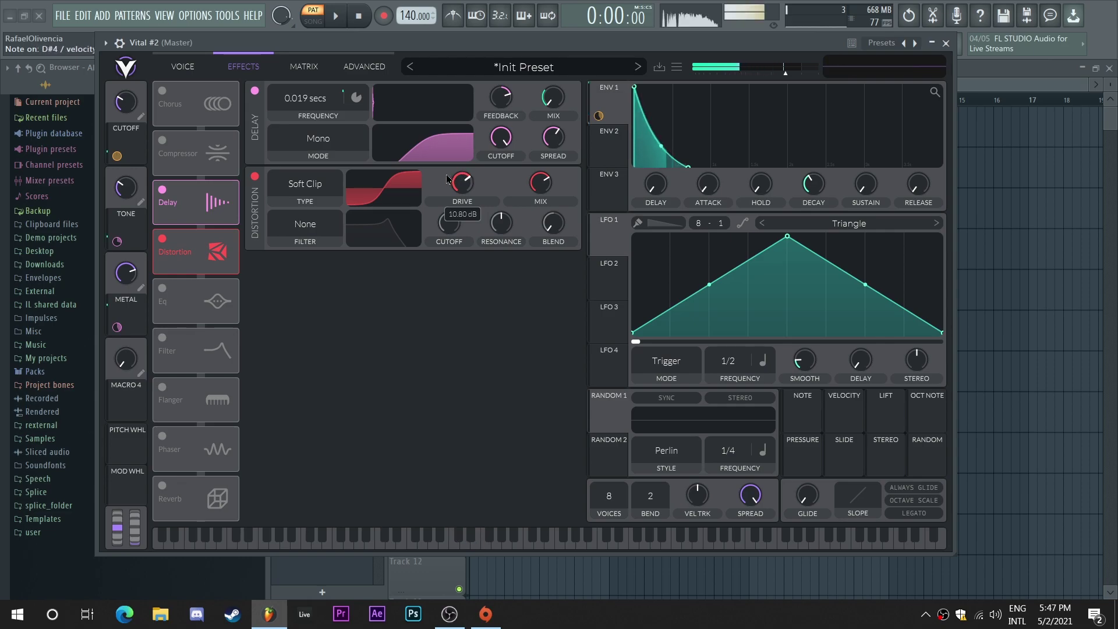
click(176, 67)
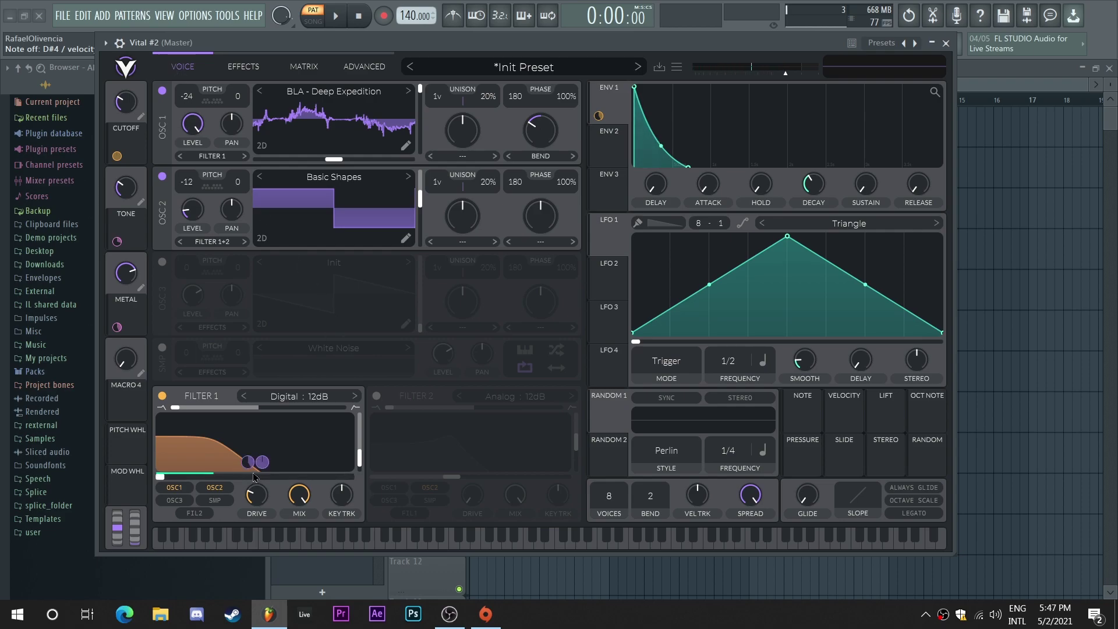
drag(256, 496, 251, 503)
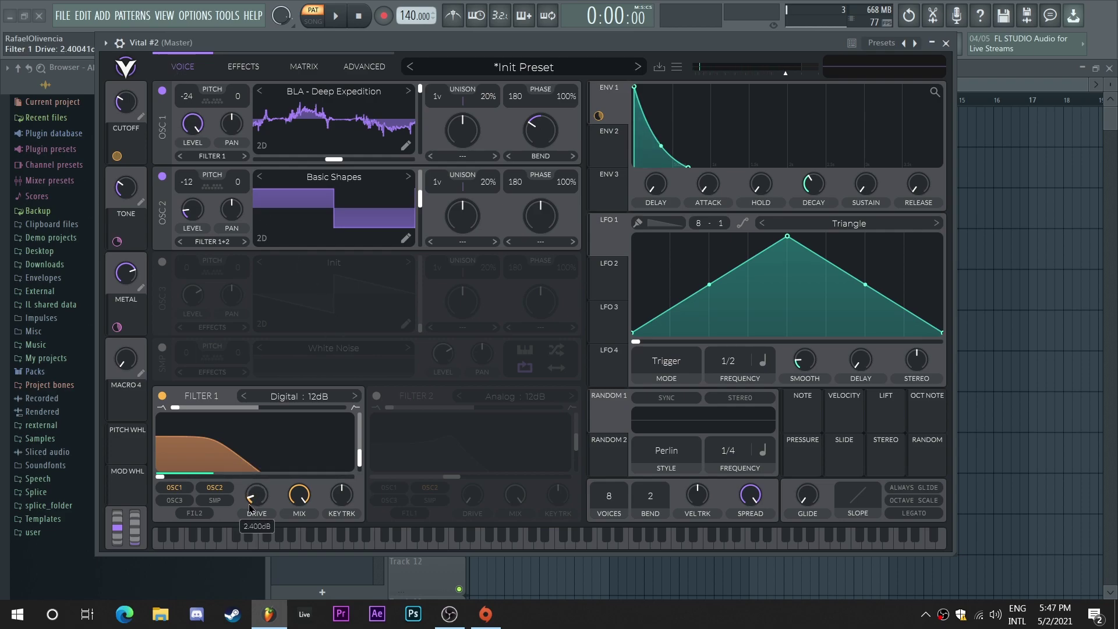
drag(119, 413, 257, 533)
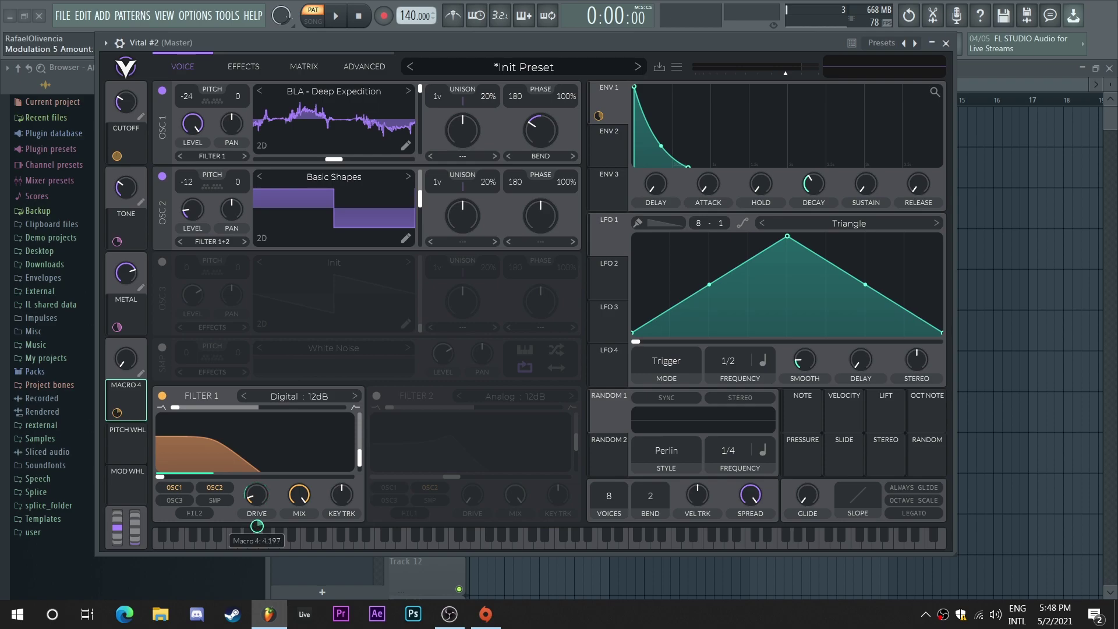
drag(133, 371, 147, 289)
Set the Distortion's drive to 5.4 dB, assign Macro 4 to it as well, and rename the macro DRIVE.
click(243, 66)
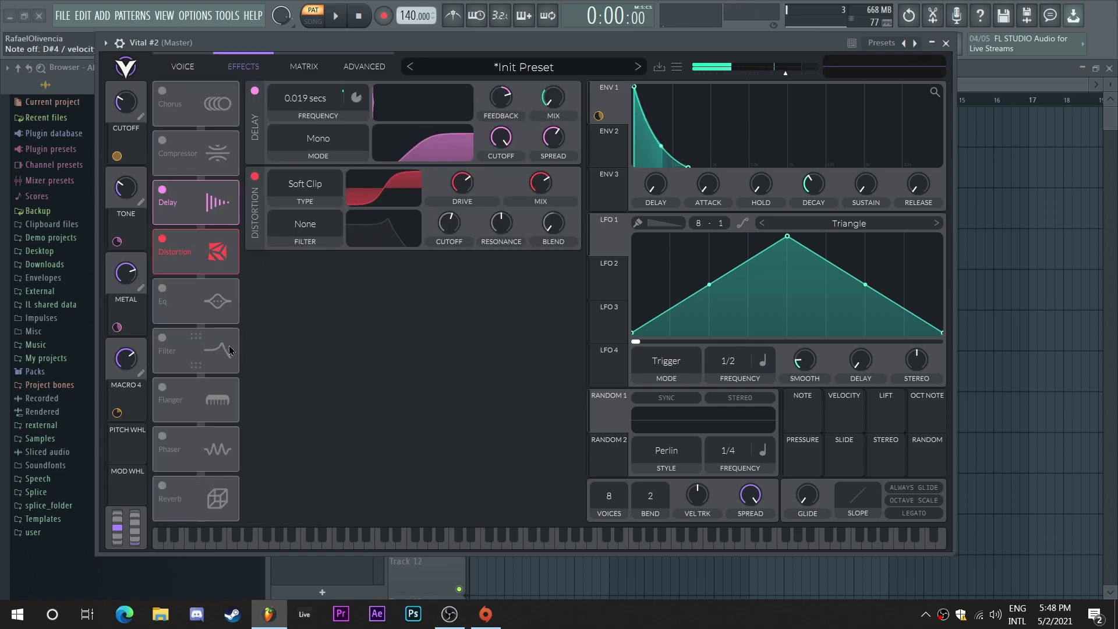
mouse_move(457, 187)
drag(457, 187, 456, 196)
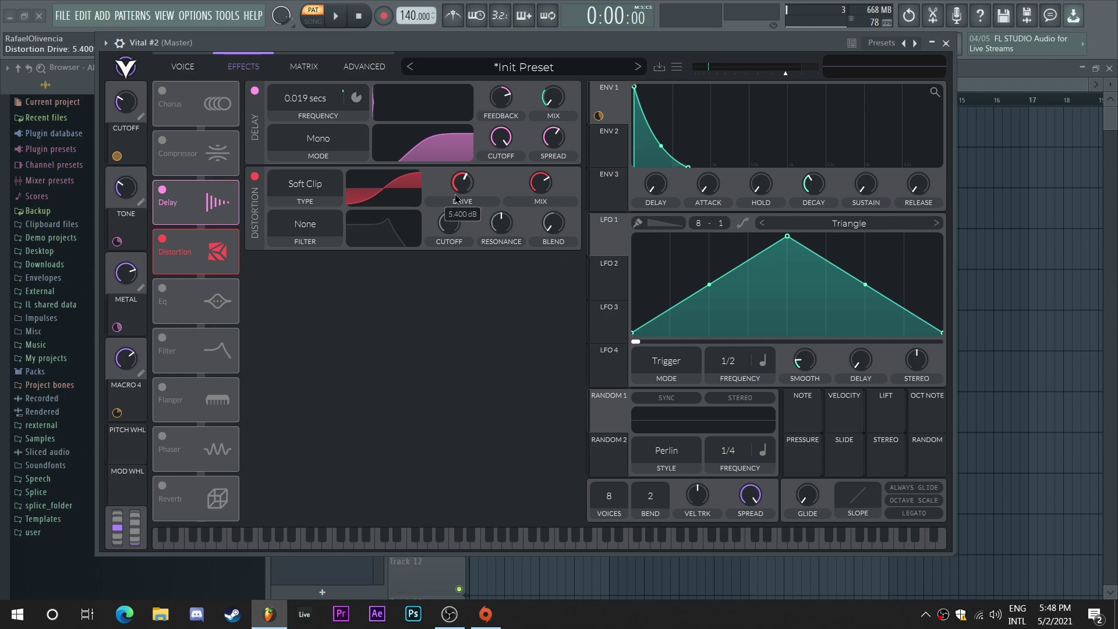
drag(117, 412, 466, 230)
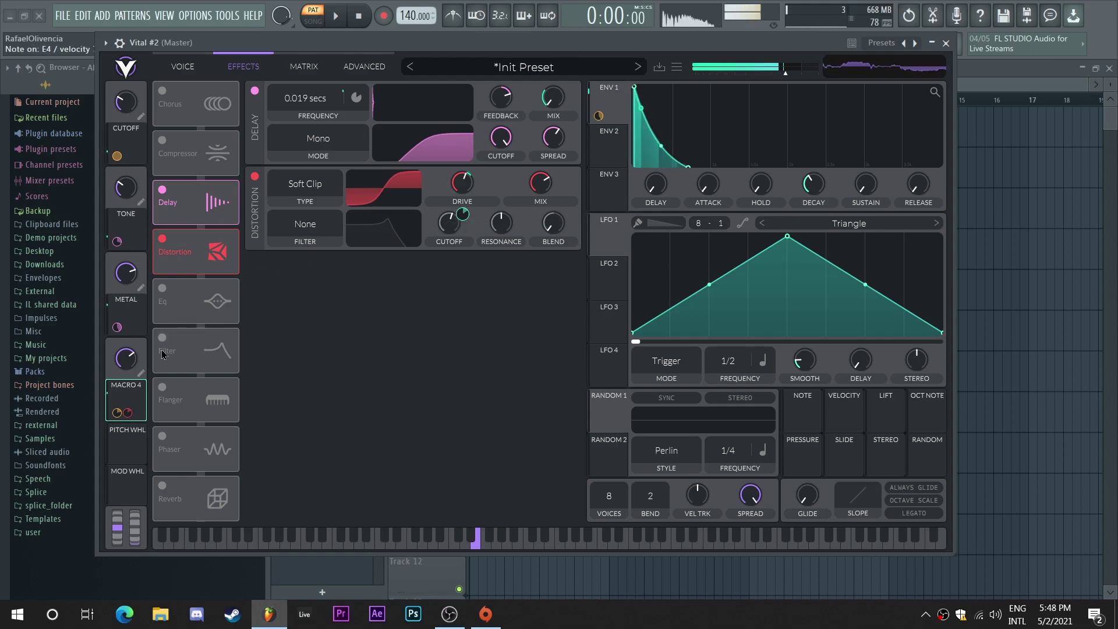
click(141, 374)
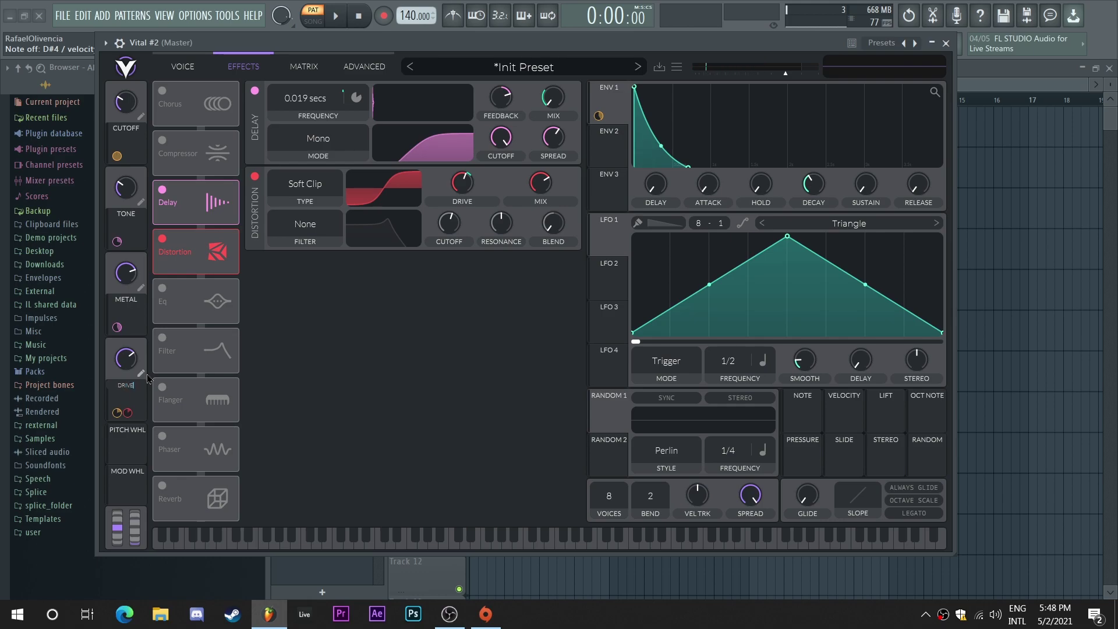
Play a few notes to audition the patch with its oscillators and filter in view.
click(196, 66)
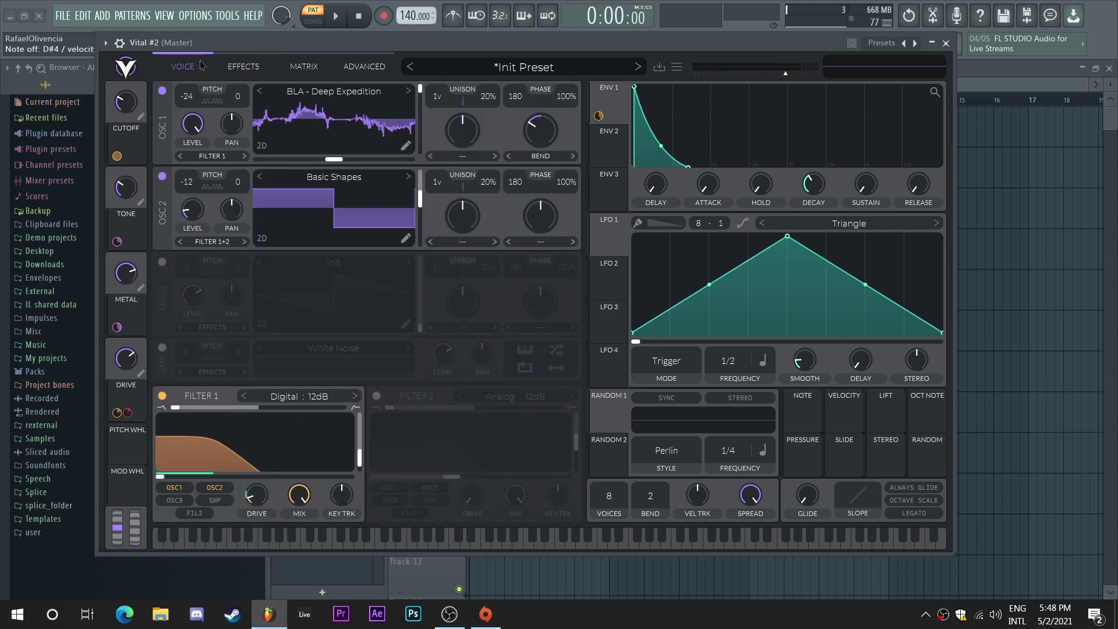
key(d)
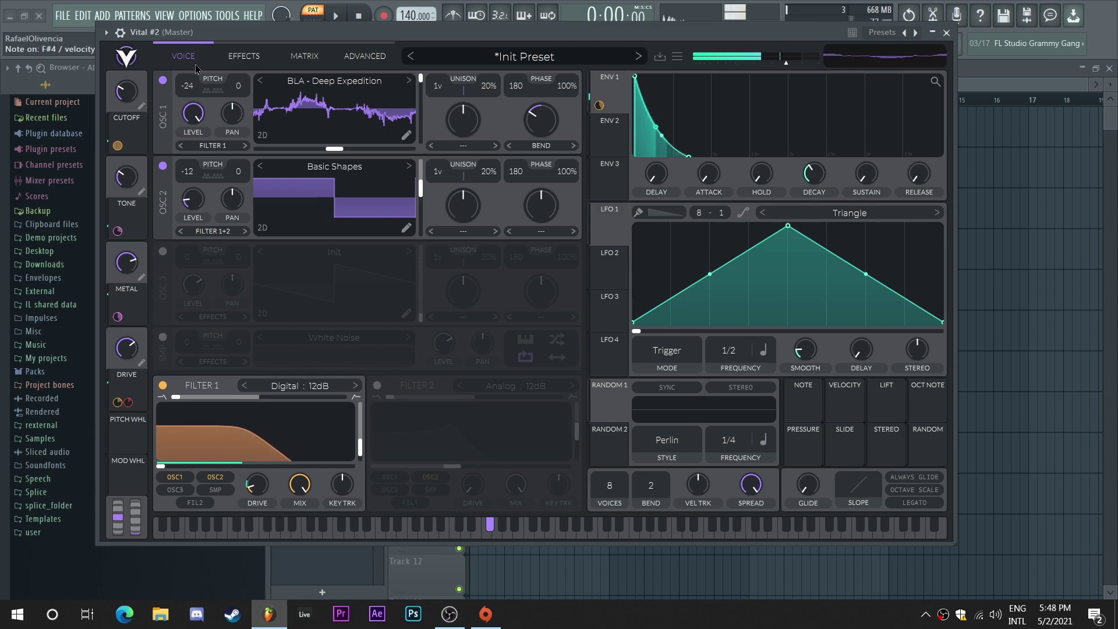
key(s)
key(d)
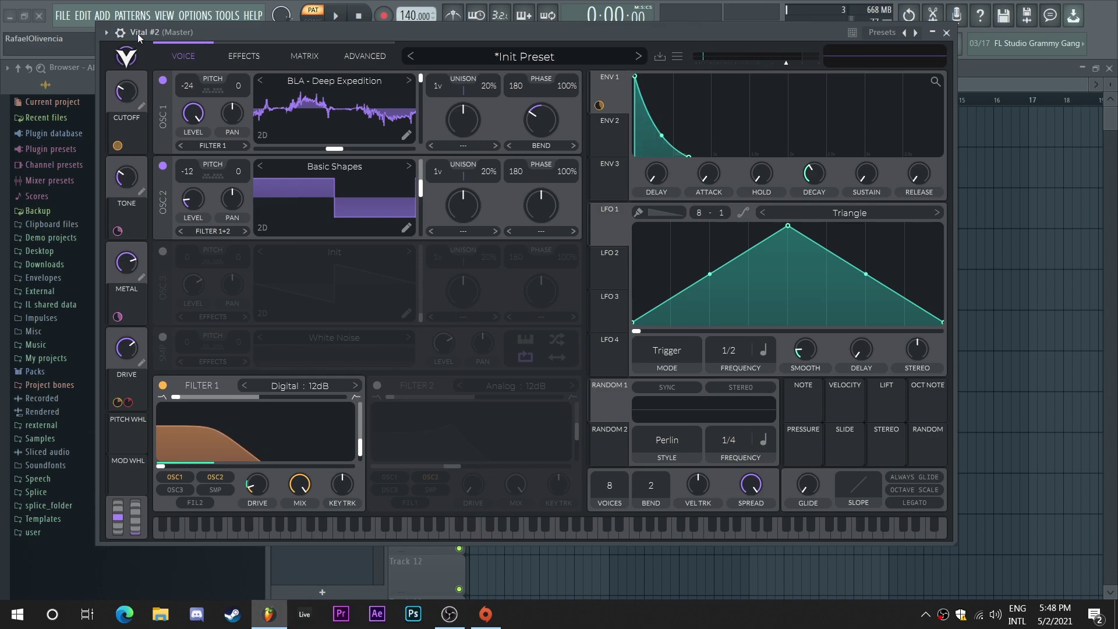
drag(155, 32, 156, 44)
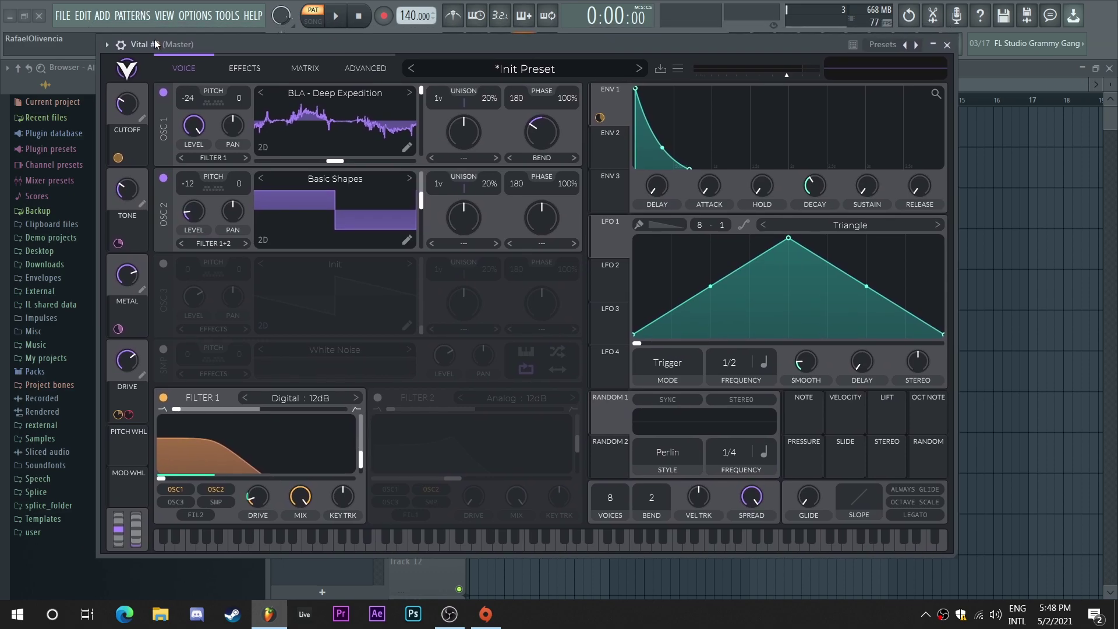